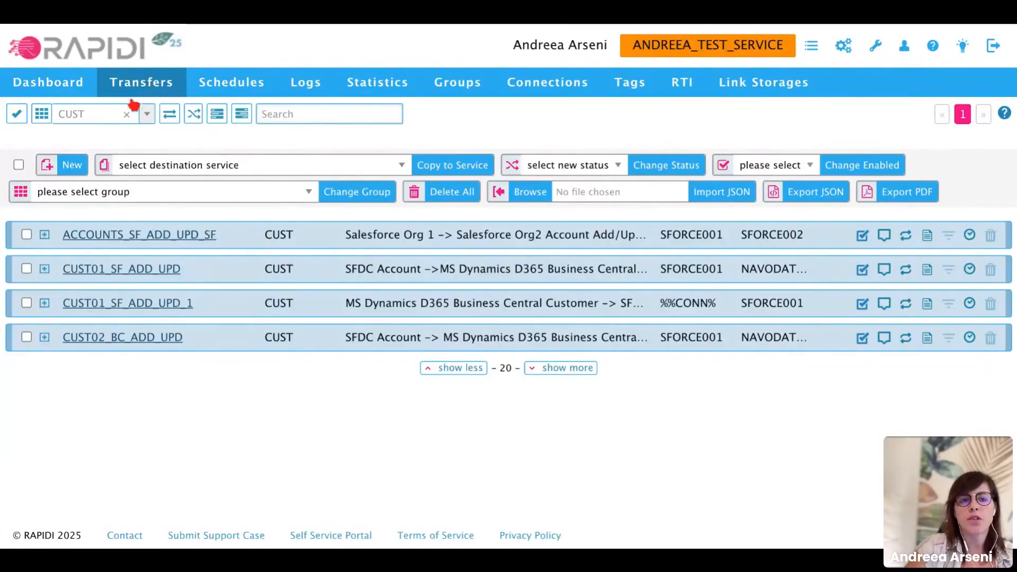
Create a new transfer in the list filtered to the CUST group
left_click(74, 166)
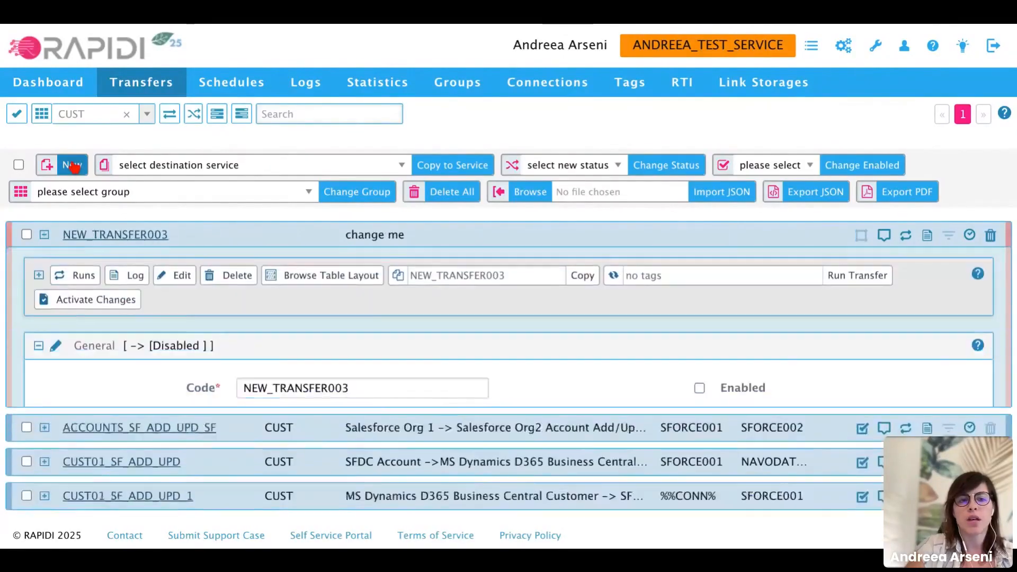
scroll(444, 354, "down", 4)
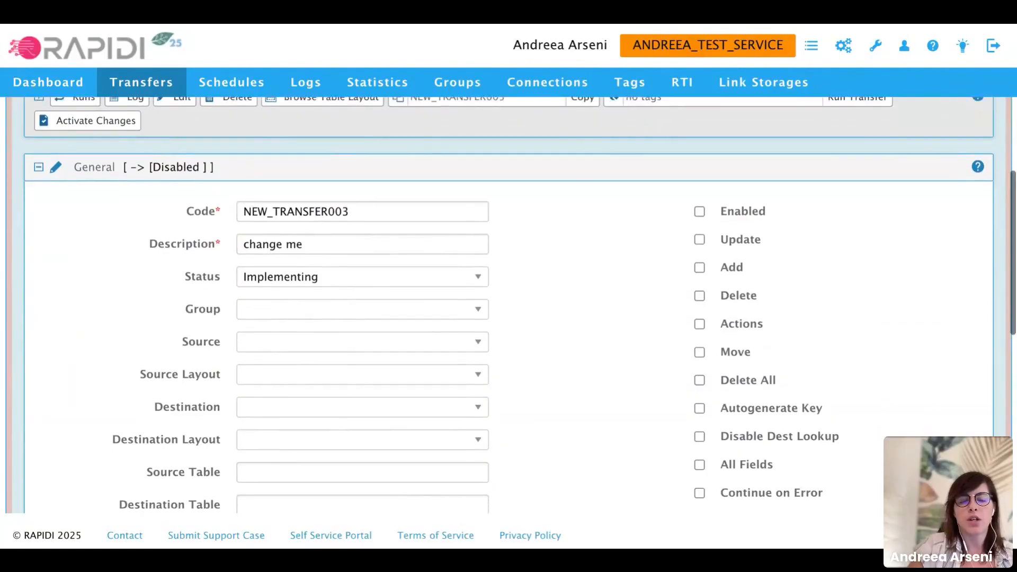
scroll(509, 305, "down", 1)
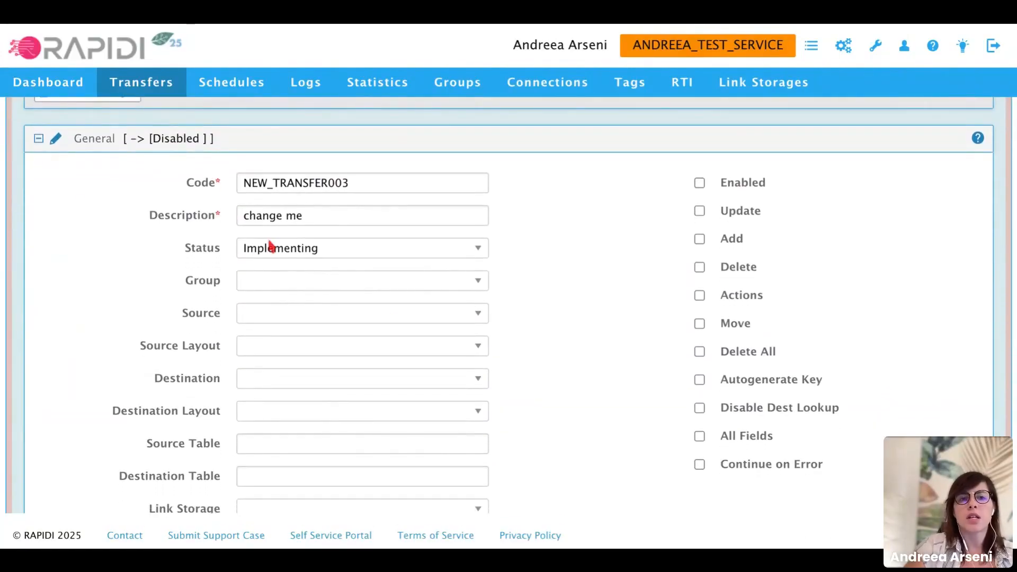
Collapse the new transfer's General section to review its configuration sections, and expand General again to examine its fields
left_click(39, 138)
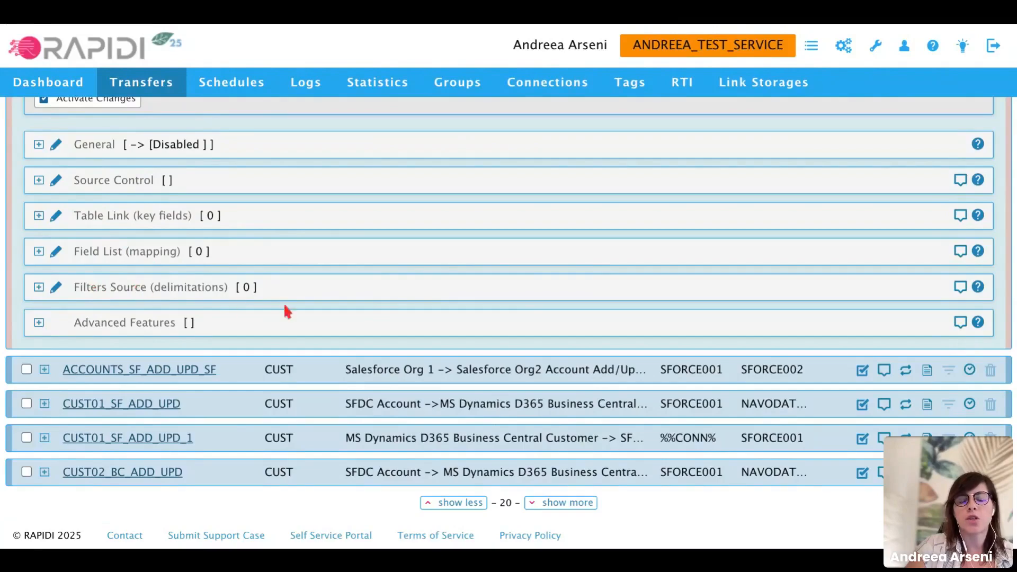
scroll(335, 317, "up", 2)
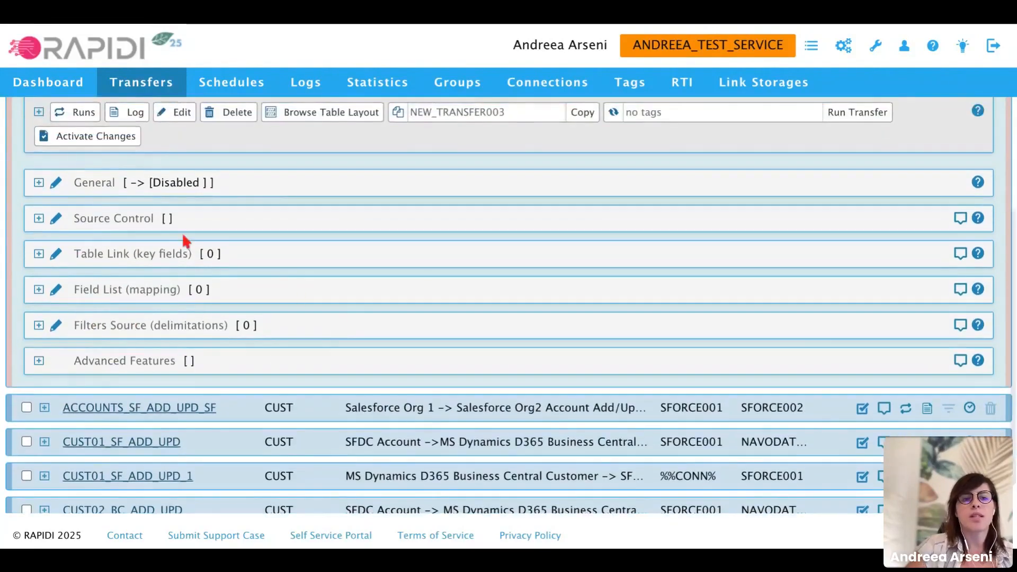
left_click(39, 182)
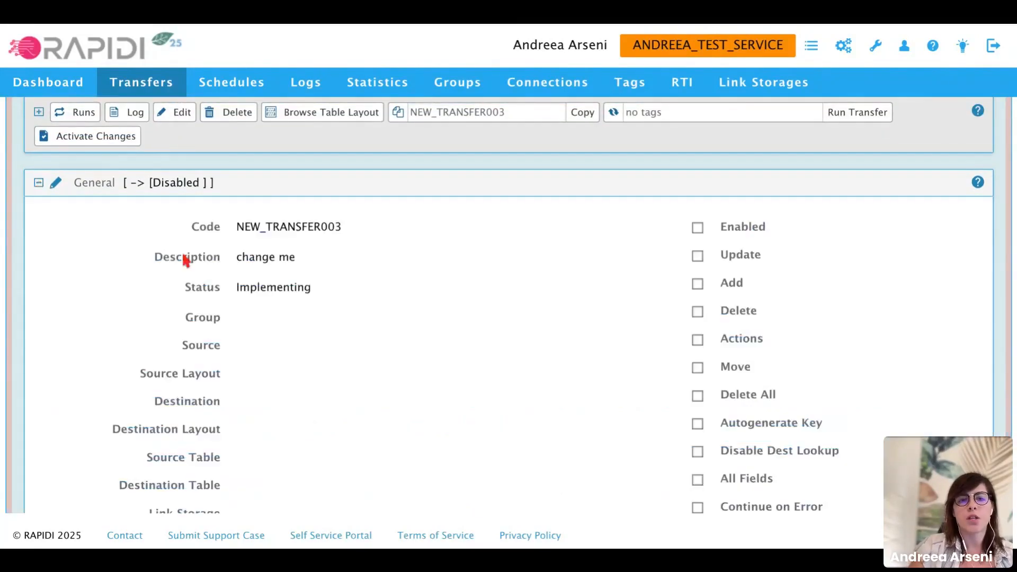
scroll(206, 265, "down", 2)
scroll(223, 273, "down", 1)
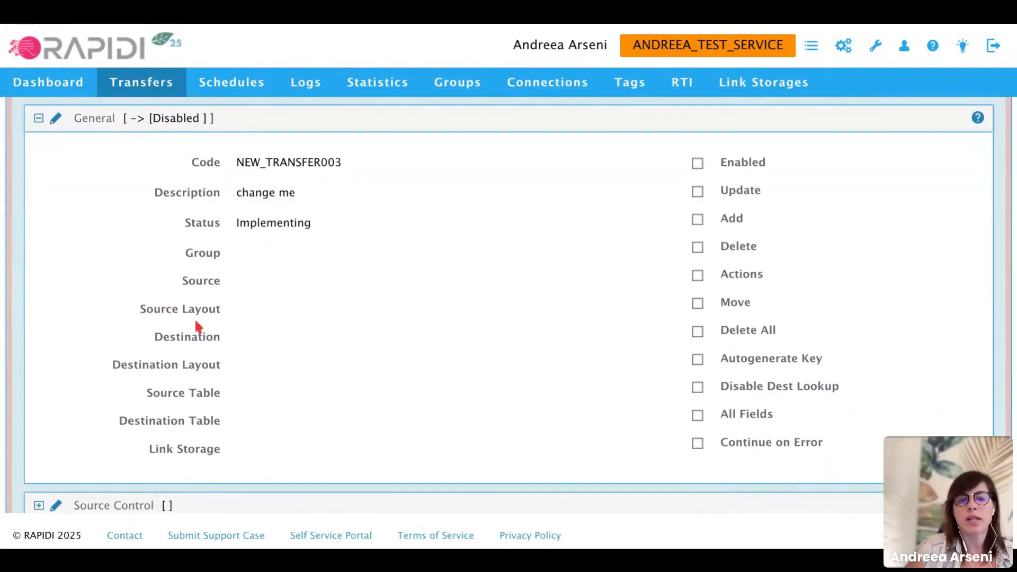
Open the General section for editing and set the transfer's code to 01_CUST_BC_SFDC_ADD
left_click(56, 120)
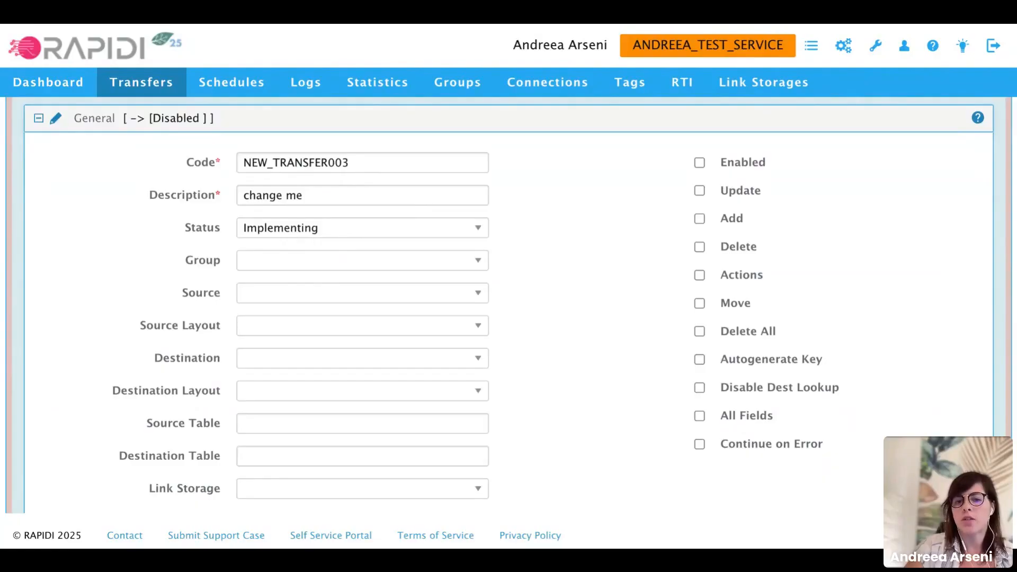
double_click(363, 166)
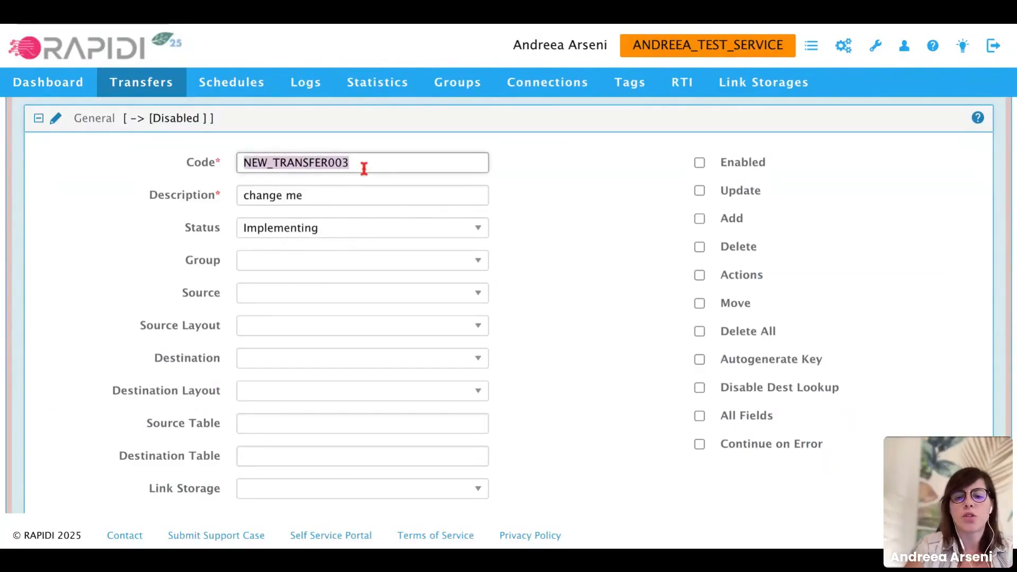
type("01_C")
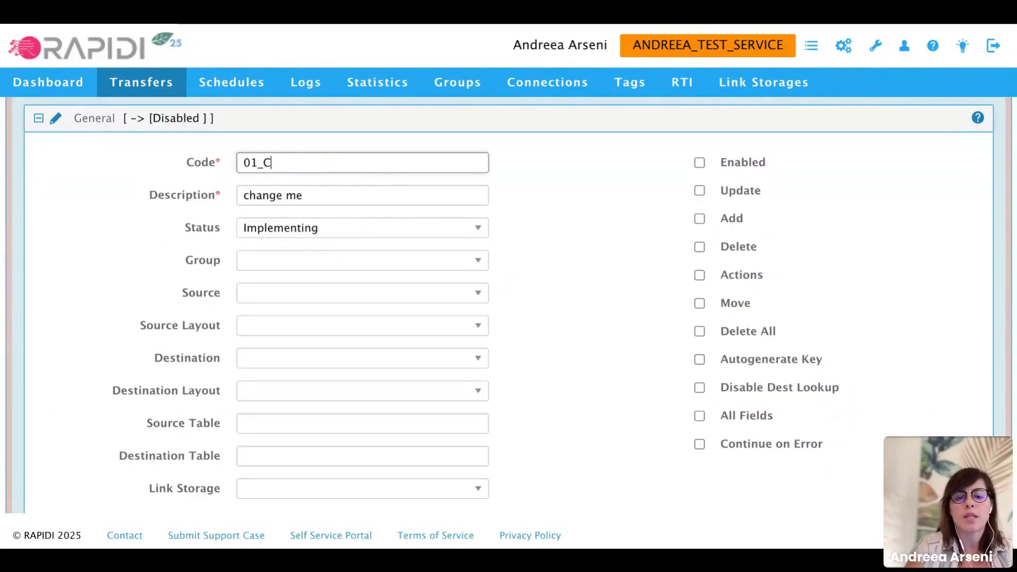
type("UST_BC")
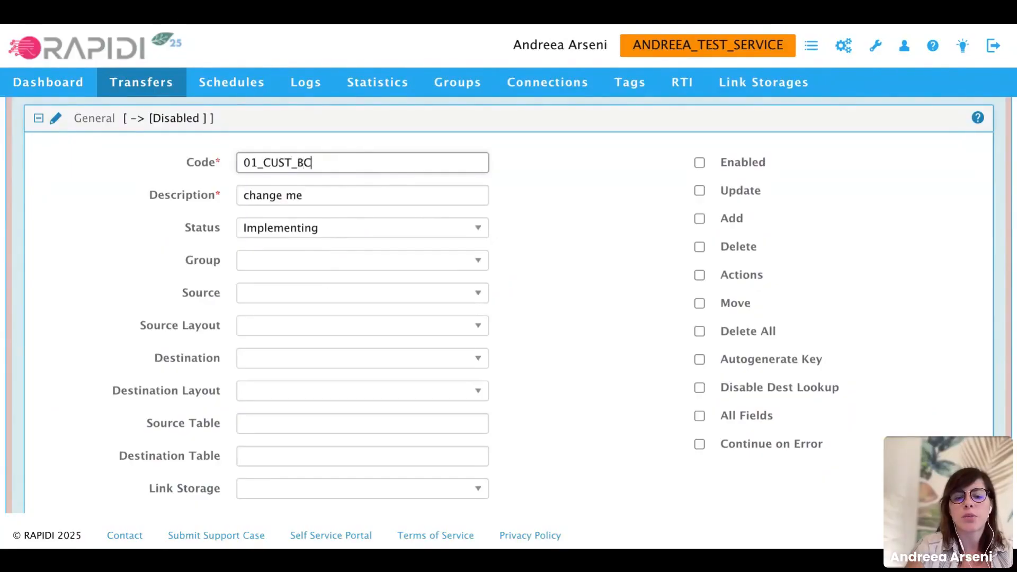
type("_SFDC_ADD")
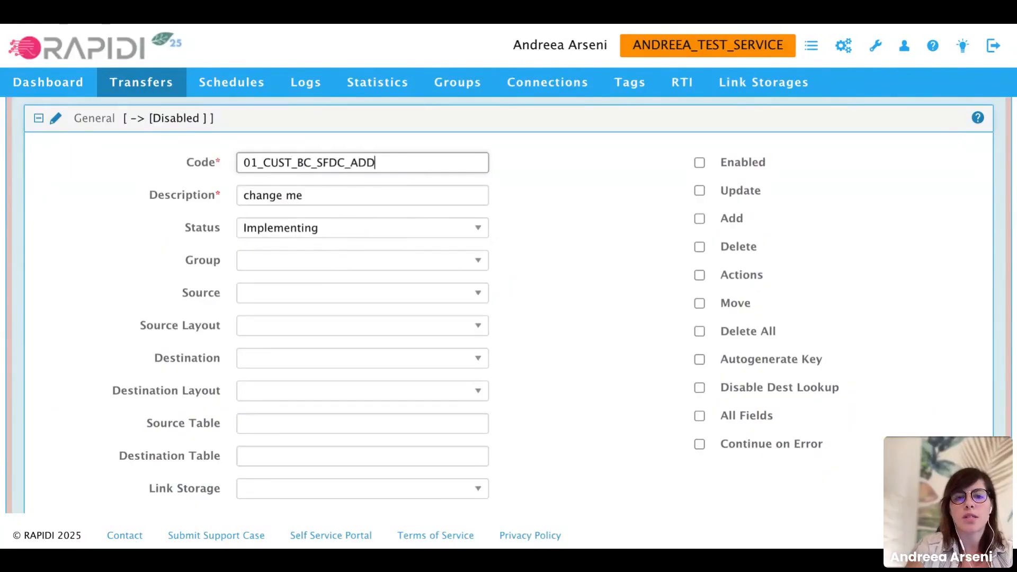
left_click(545, 207)
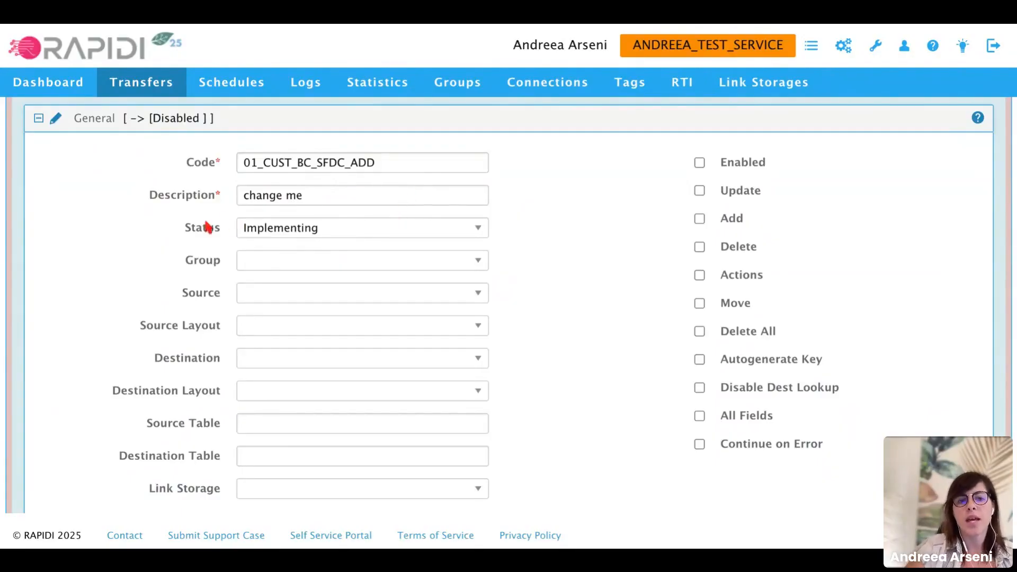
left_click(151, 237)
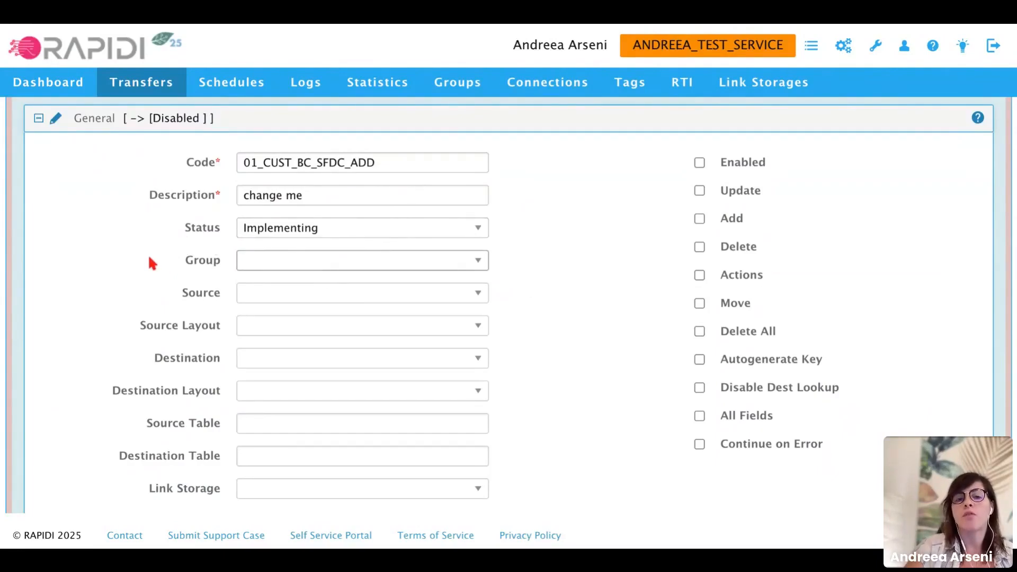
double_click(209, 265)
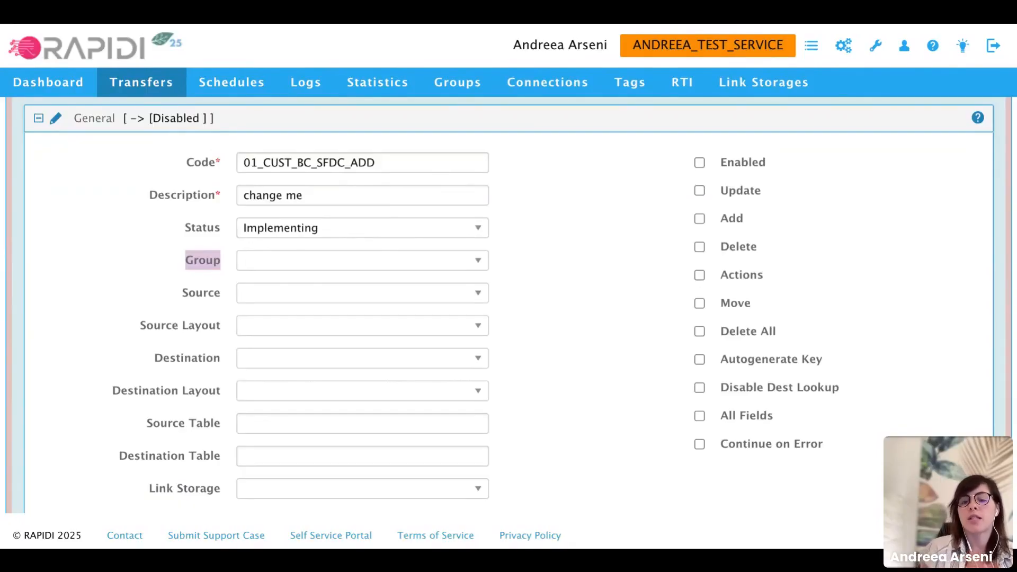
left_click(174, 294)
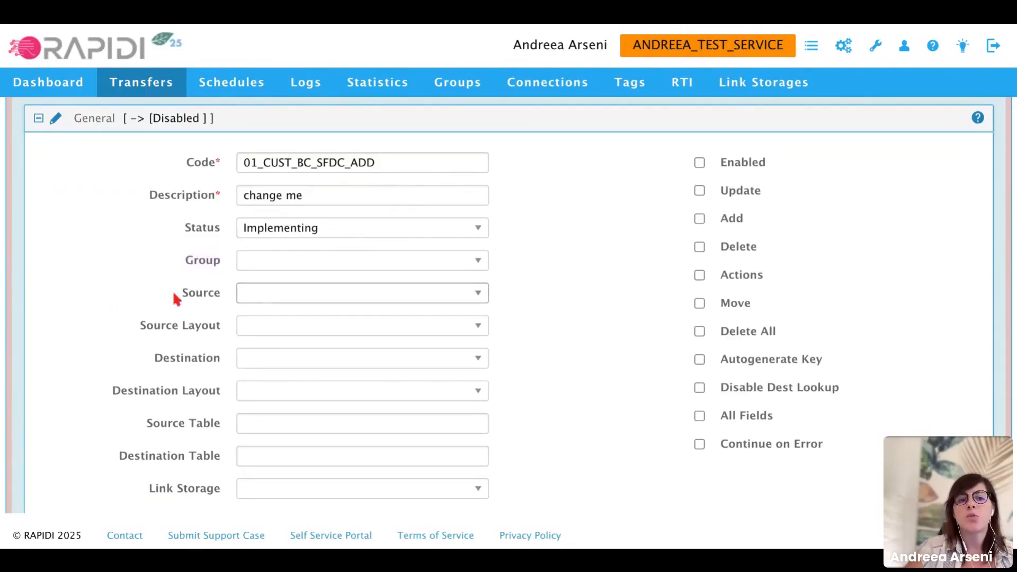
double_click(202, 293)
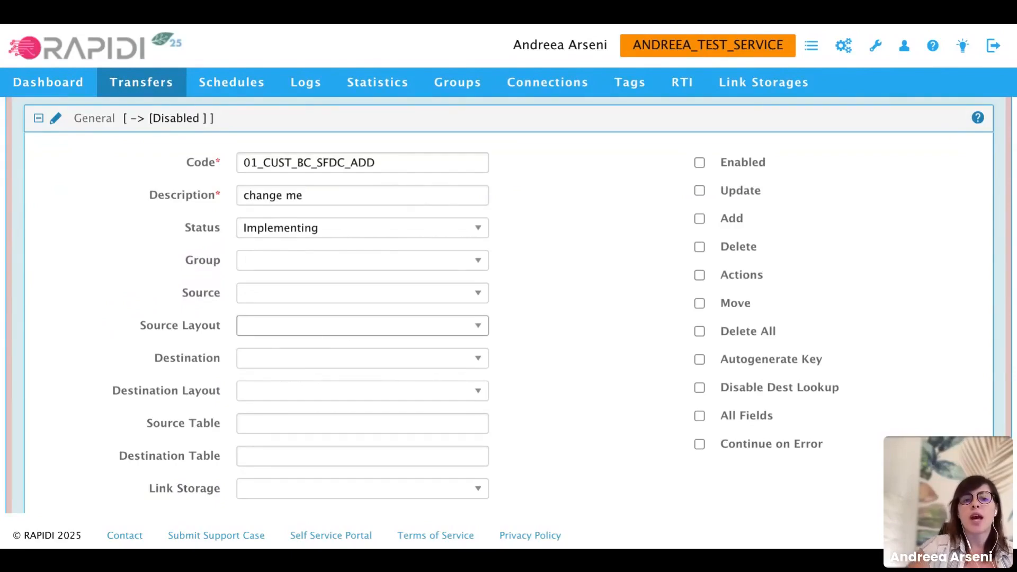
double_click(147, 332)
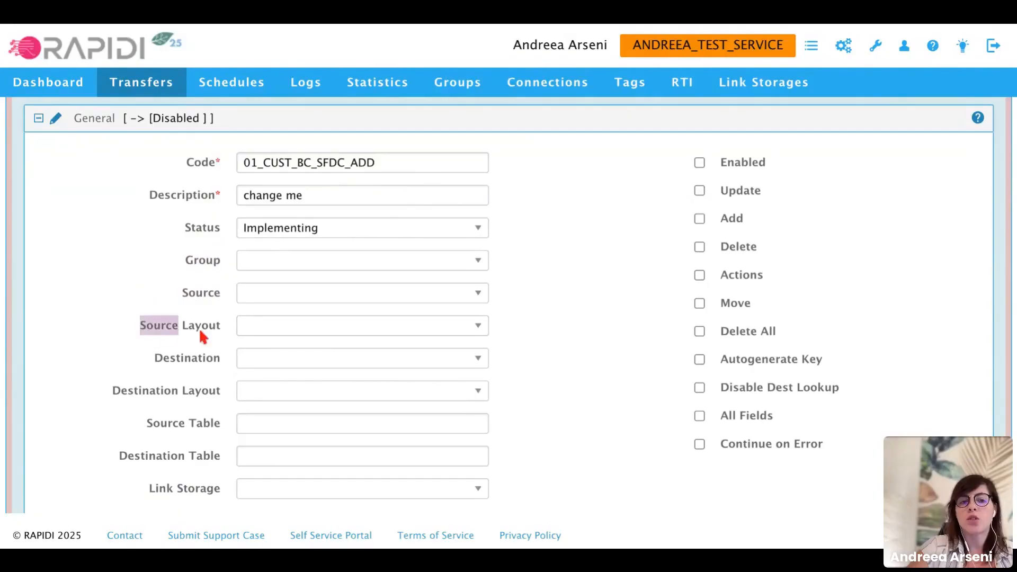
left_click(117, 368)
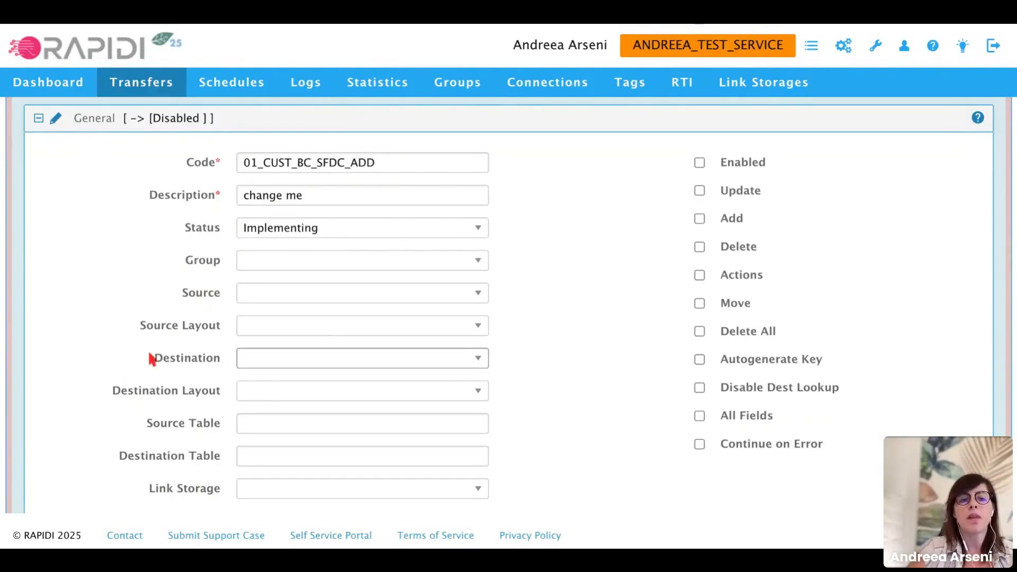
Assign the transfer to the group CUST: Customer Transfers, with NAVODATA001 as source and SFORCE001 as destination
left_click(292, 263)
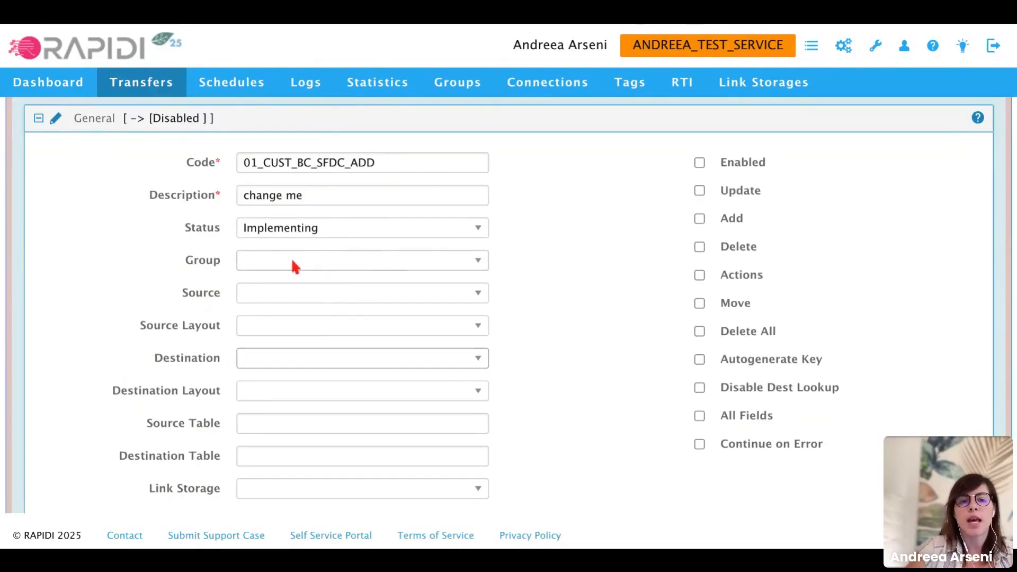
left_click(292, 280)
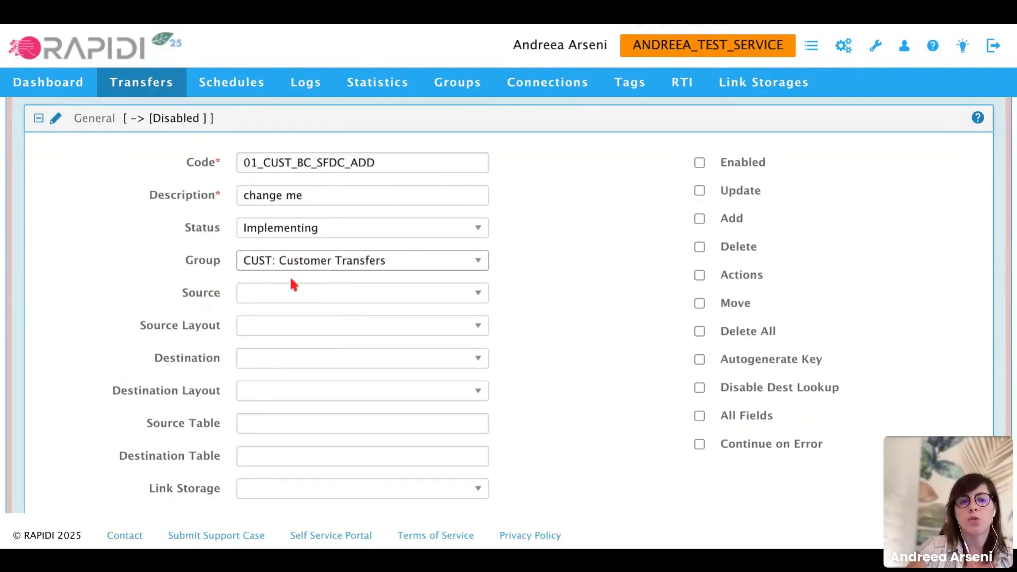
left_click(266, 297)
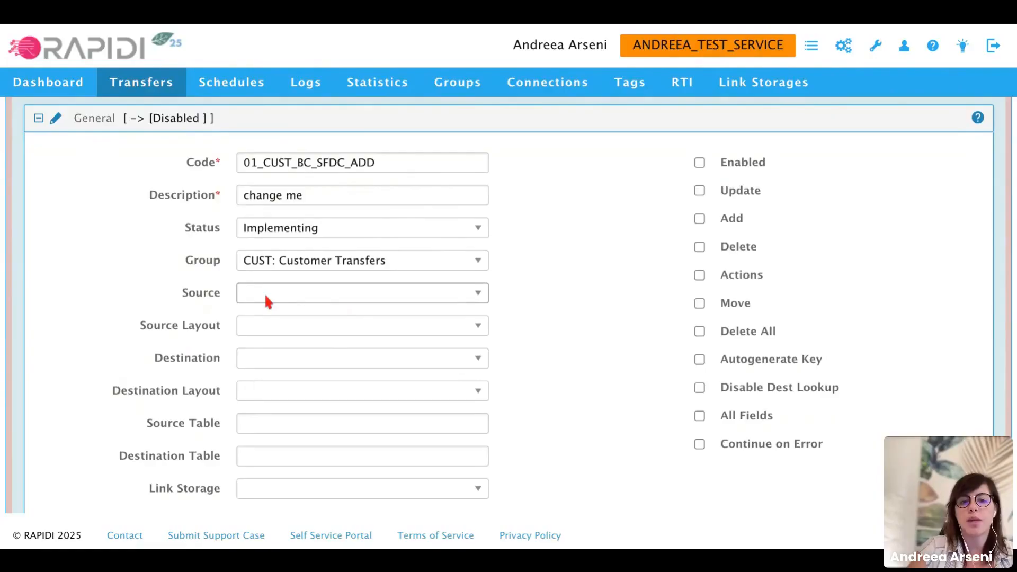
left_click(264, 314)
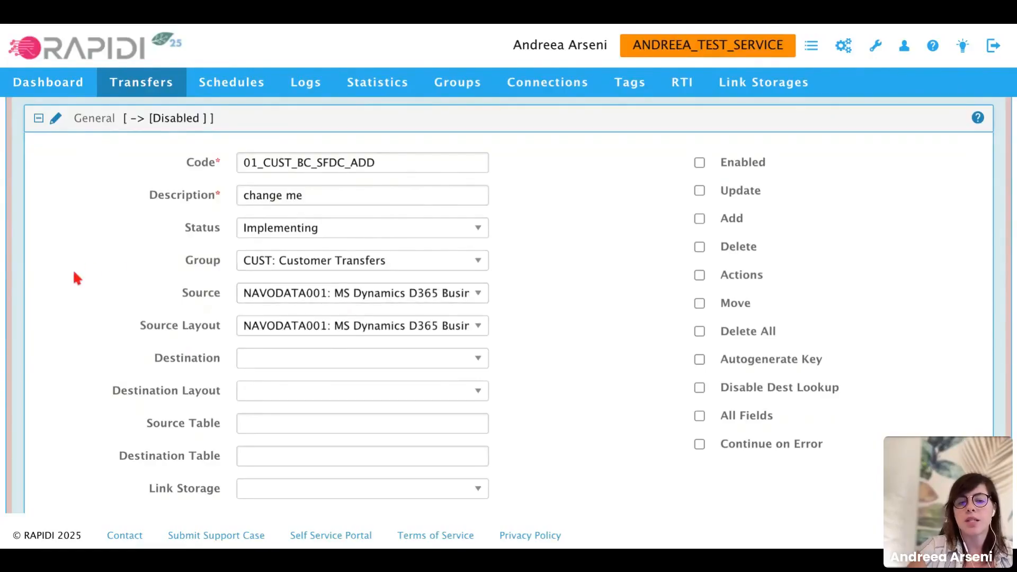
left_click(261, 361)
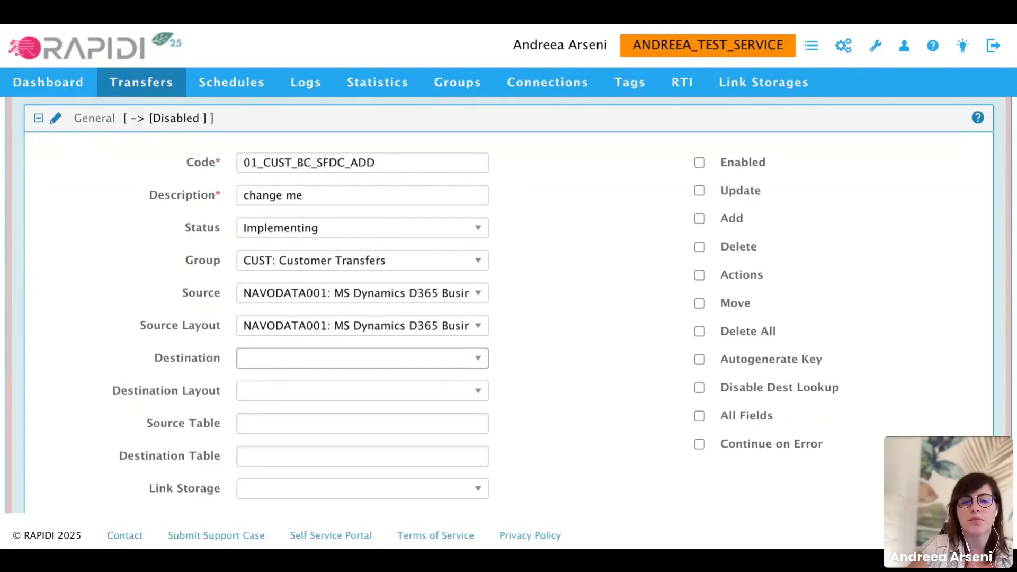
left_click(262, 380)
Set the source table to CustomerCard and the destination table to Account
left_click(253, 426)
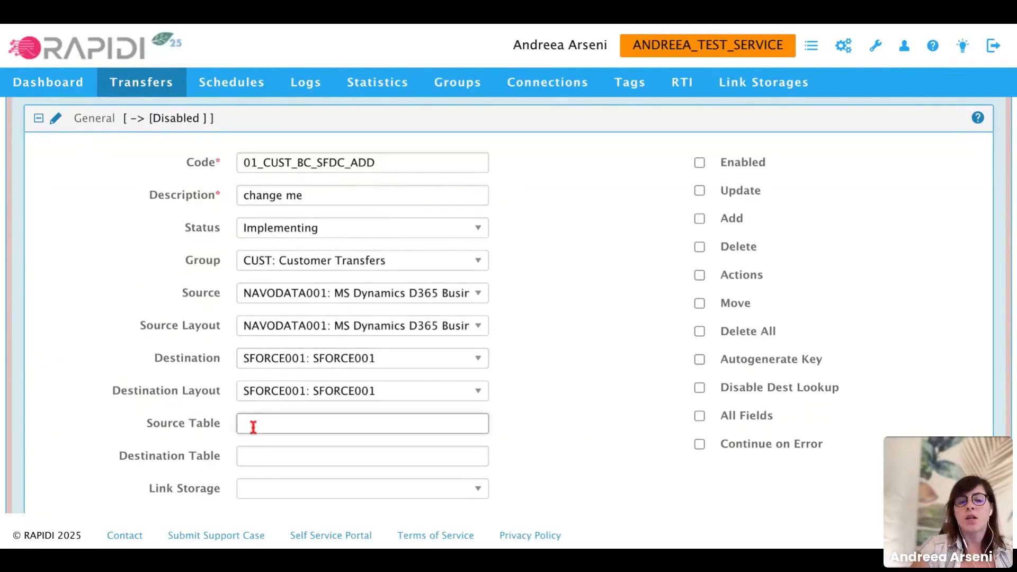
scroll(253, 427, "down", 2)
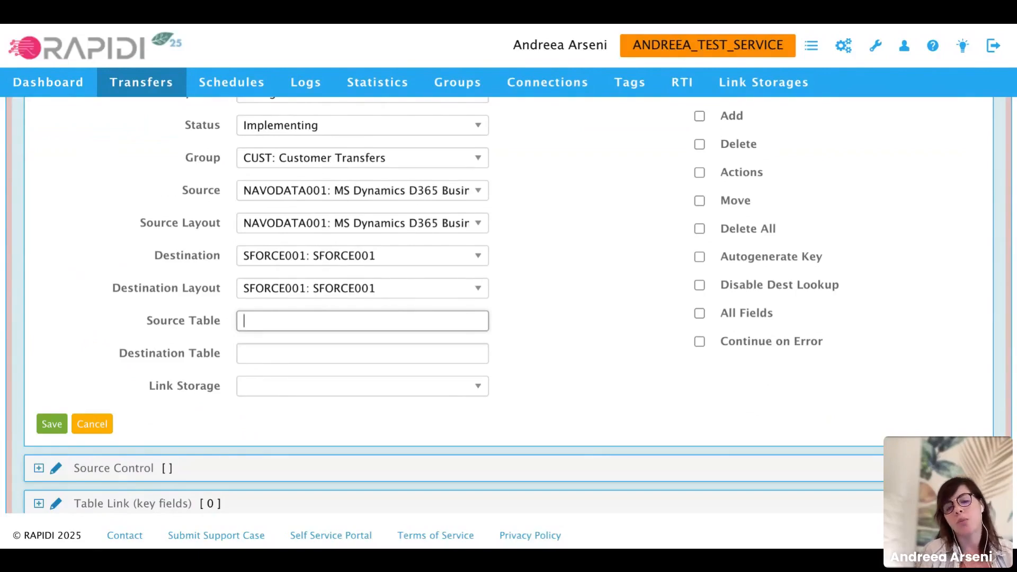
type("CUS")
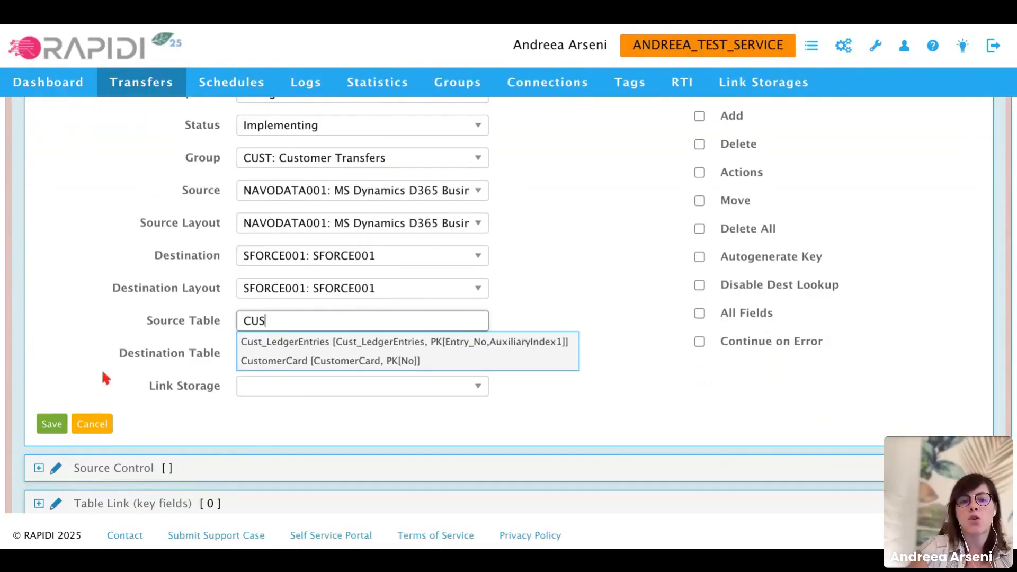
left_click(305, 362)
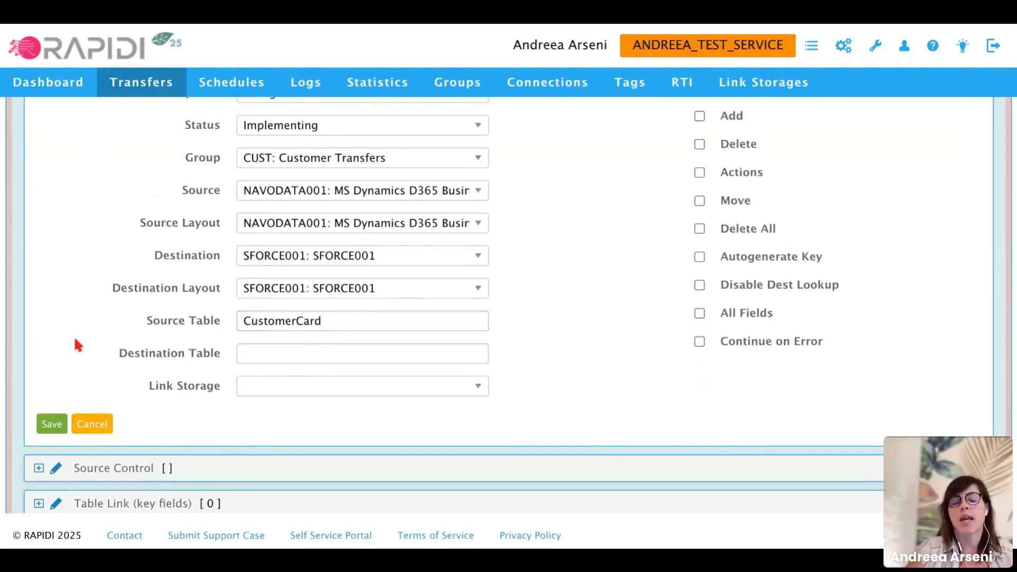
left_click(253, 354)
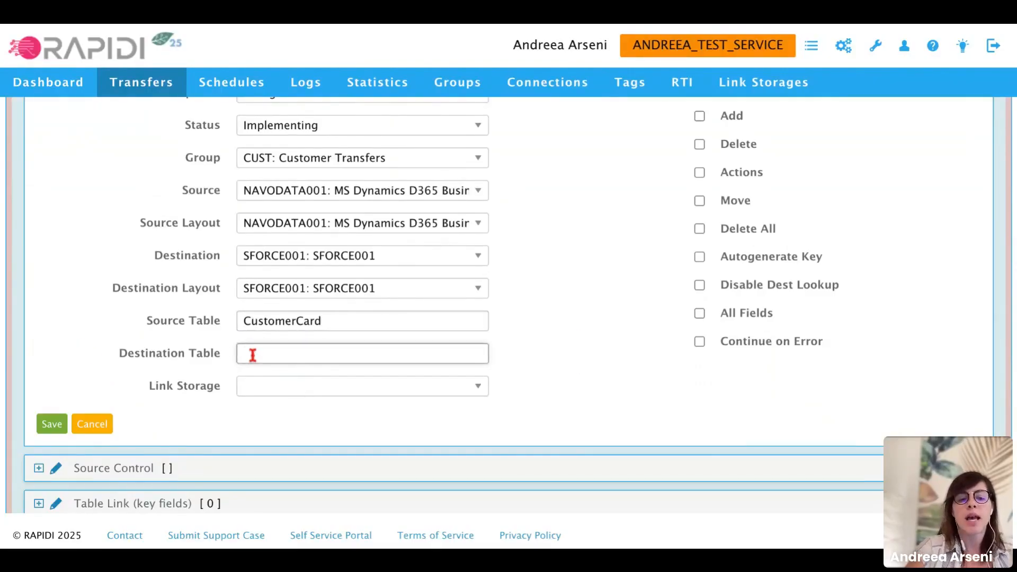
type("account")
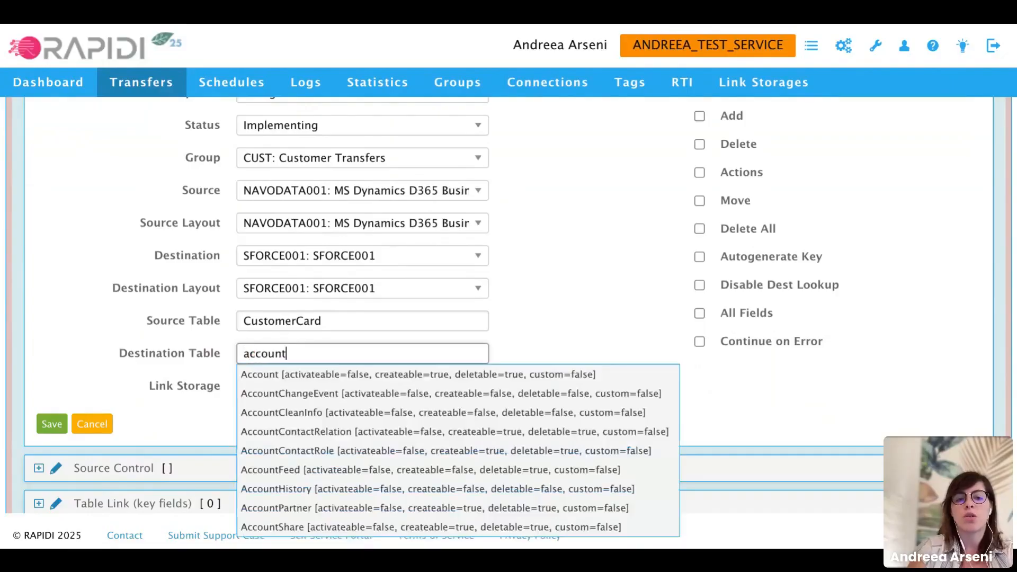
left_click(284, 375)
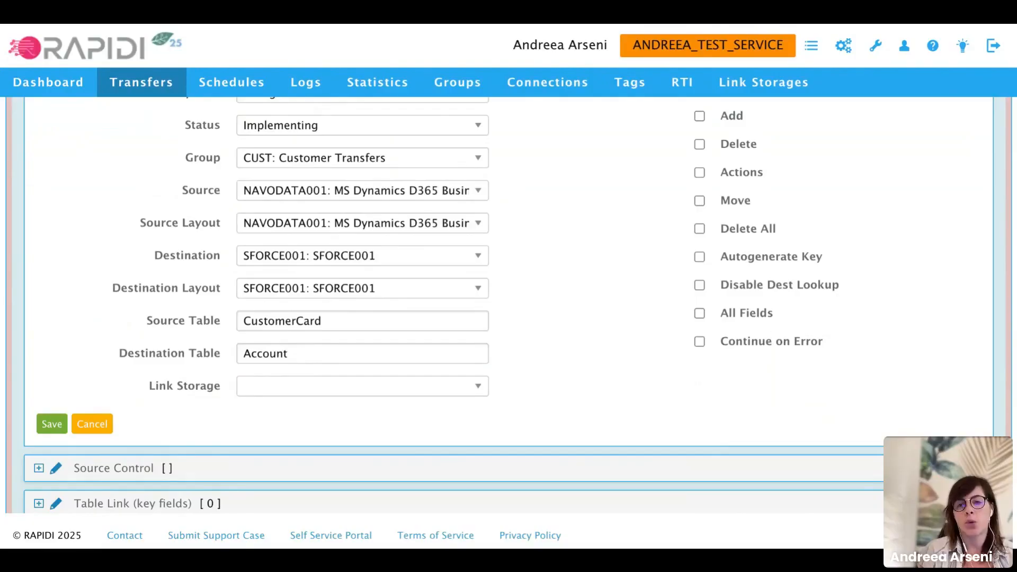
Turn on the Enabled, Add and Disable Dest Lookup options for the transfer
scroll(624, 247, "up", 3)
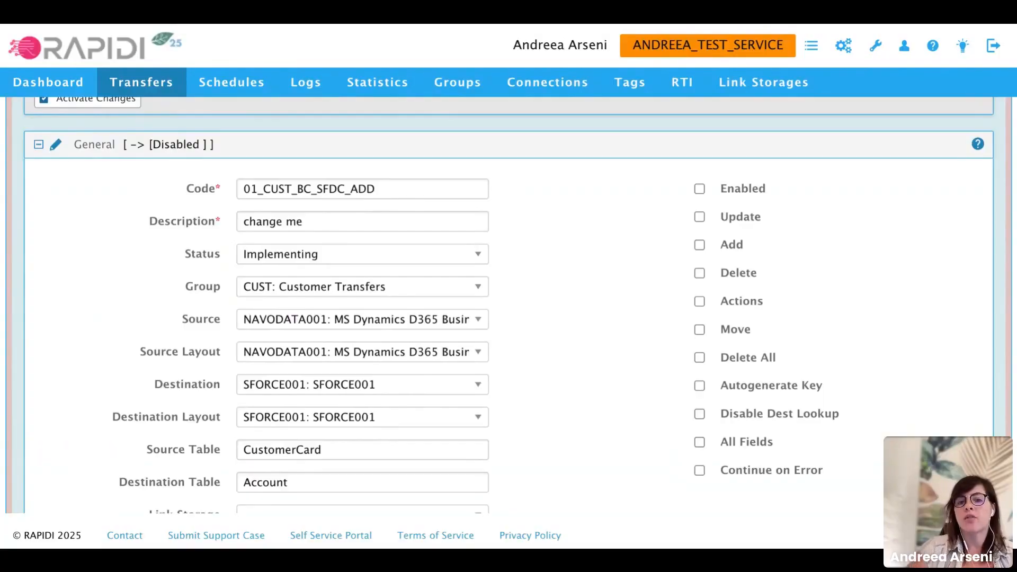
left_click(700, 190)
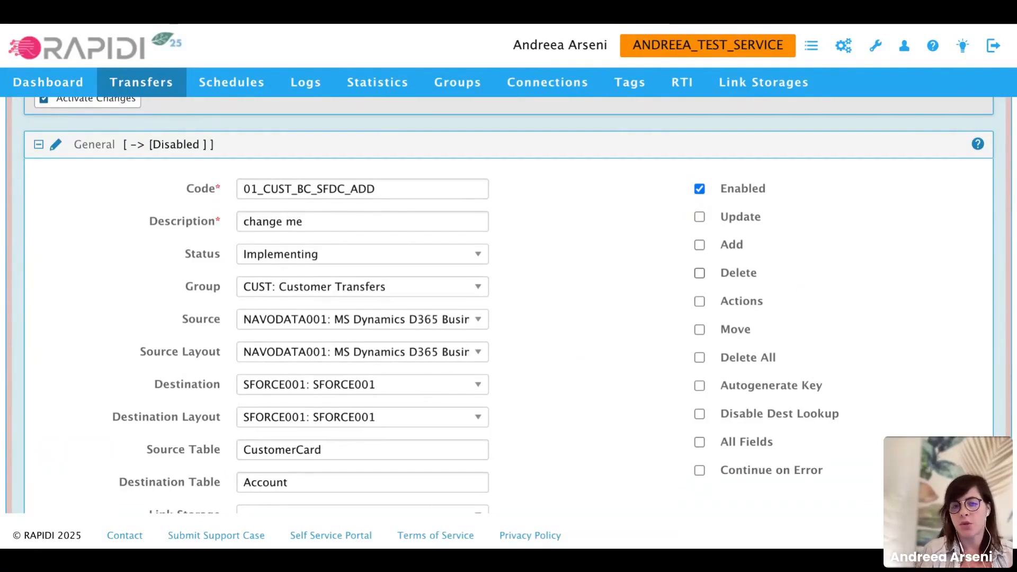
left_click(700, 246)
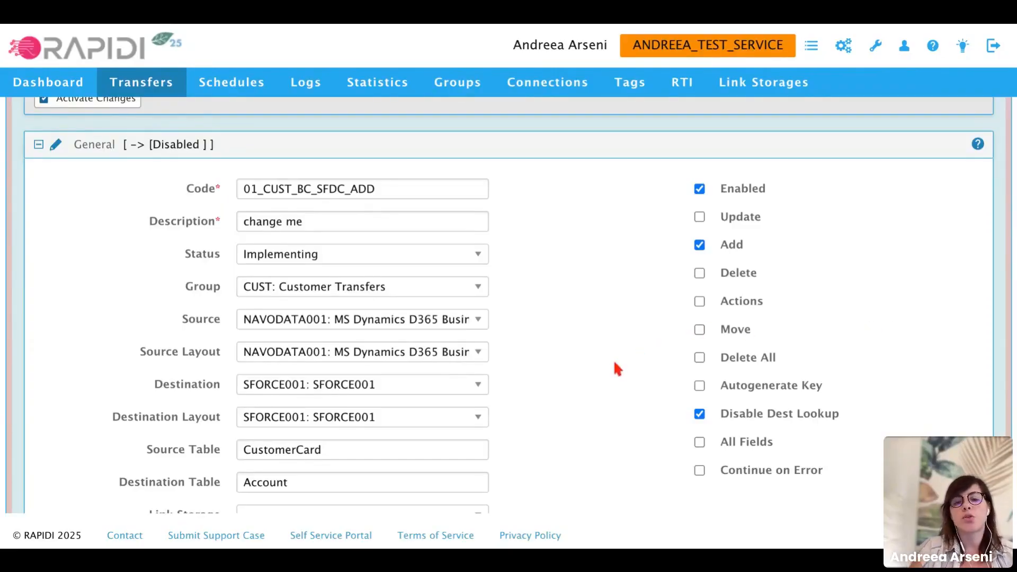
scroll(616, 368, "down", 1)
scroll(617, 368, "down", 1)
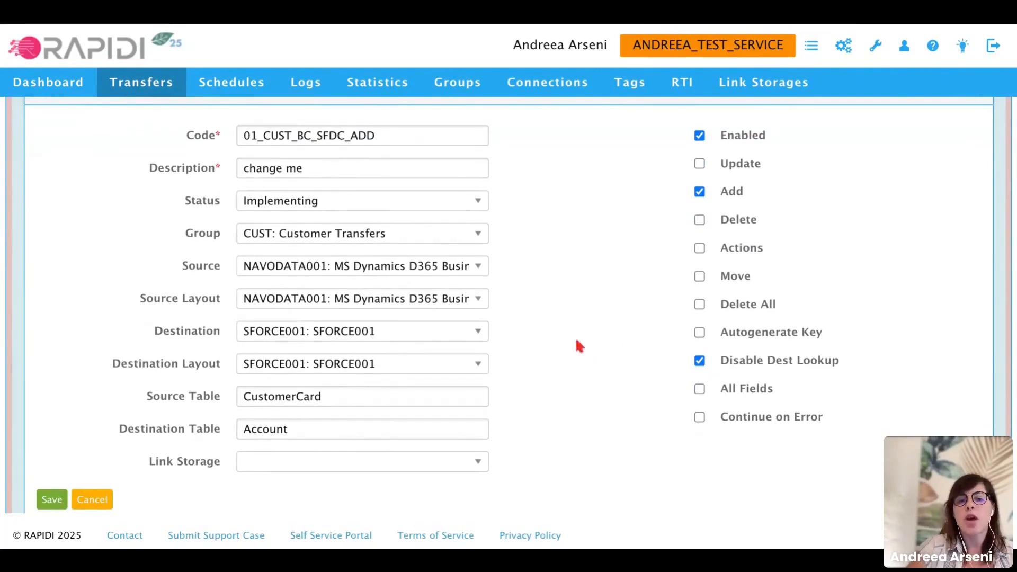
Save the transfer's General settings, collapse that section and open Source Control for editing
left_click(51, 499)
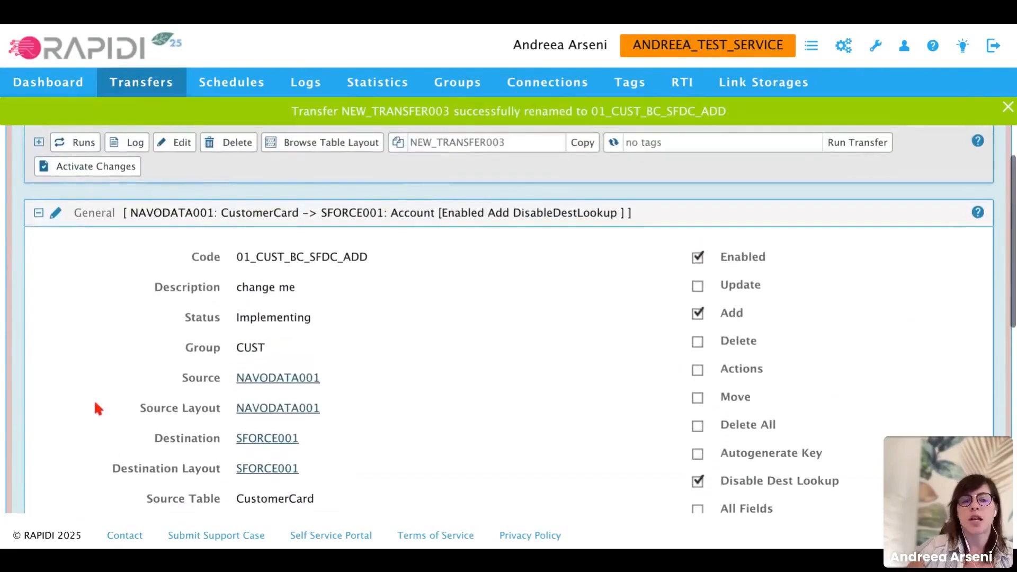
left_click(39, 214)
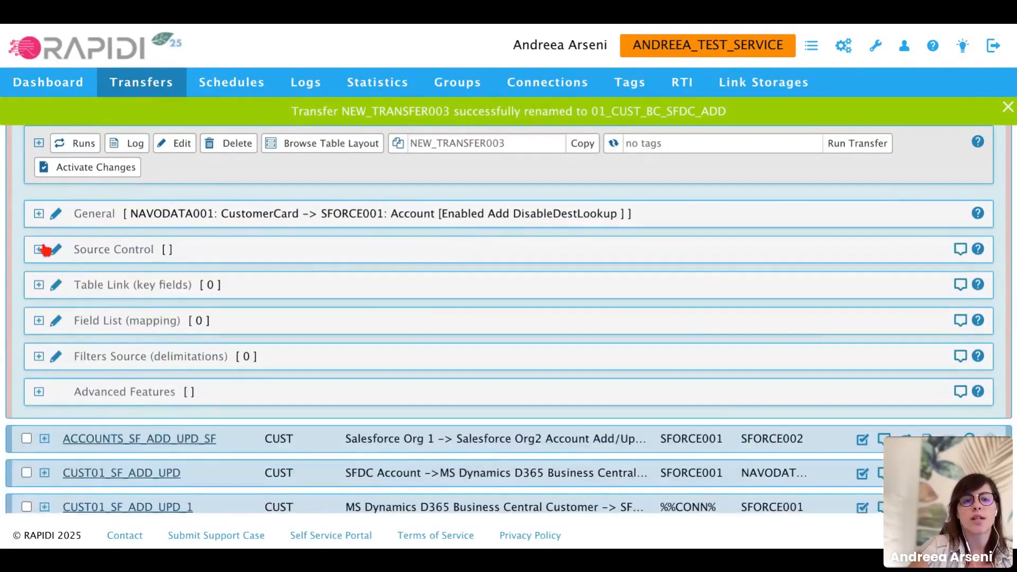
left_click(39, 250)
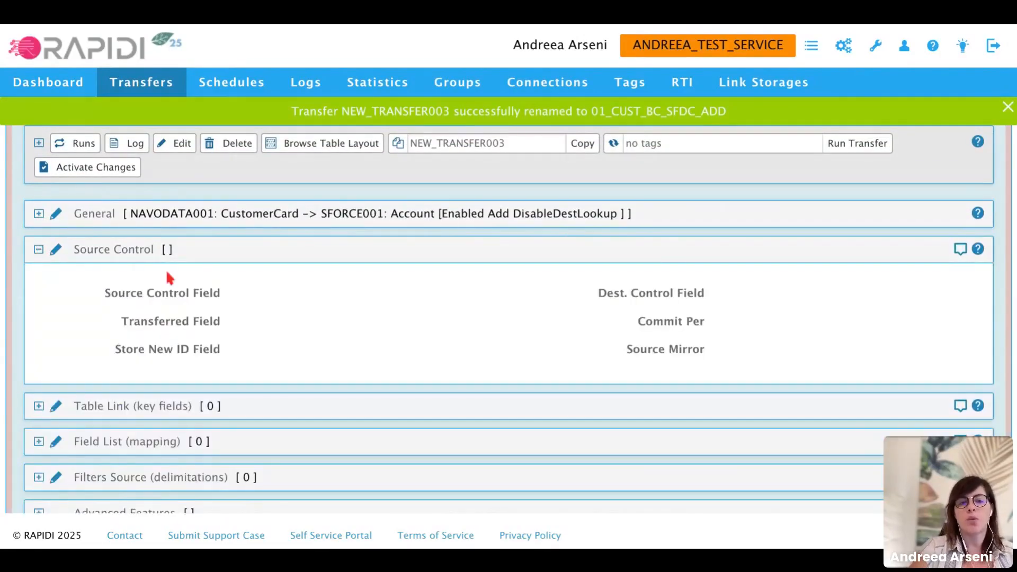
left_click(56, 251)
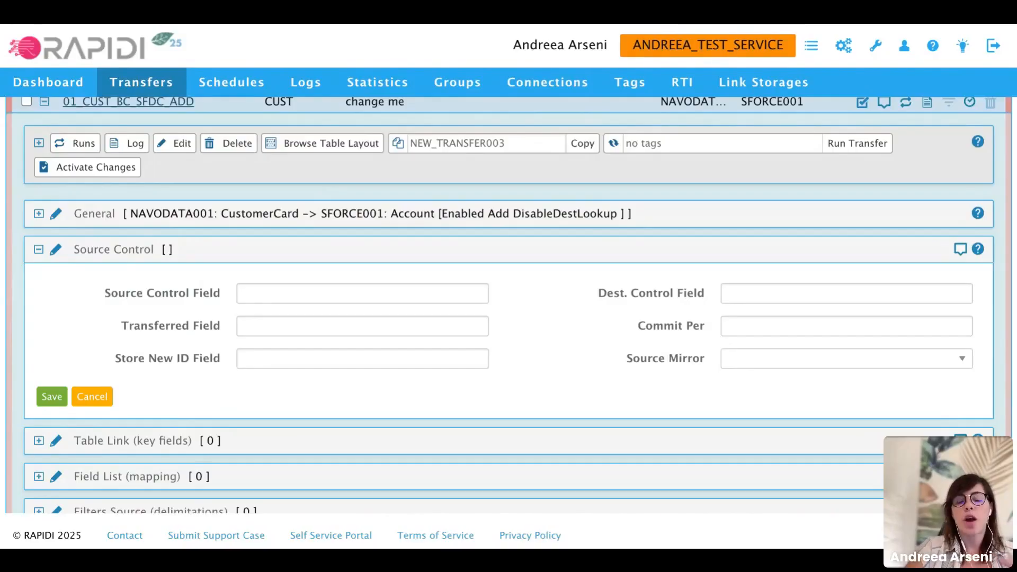
Review the Source Control settings, including Source Mirror, Transferred Field, Store New ID Field and Commit Per, and save the section with every field blank
left_click(259, 293)
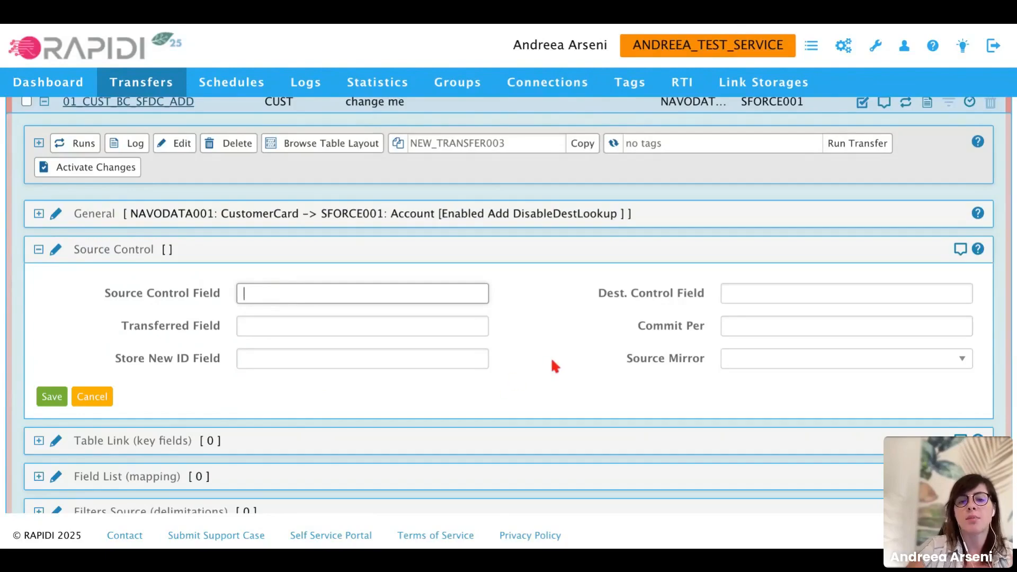
left_click(670, 360)
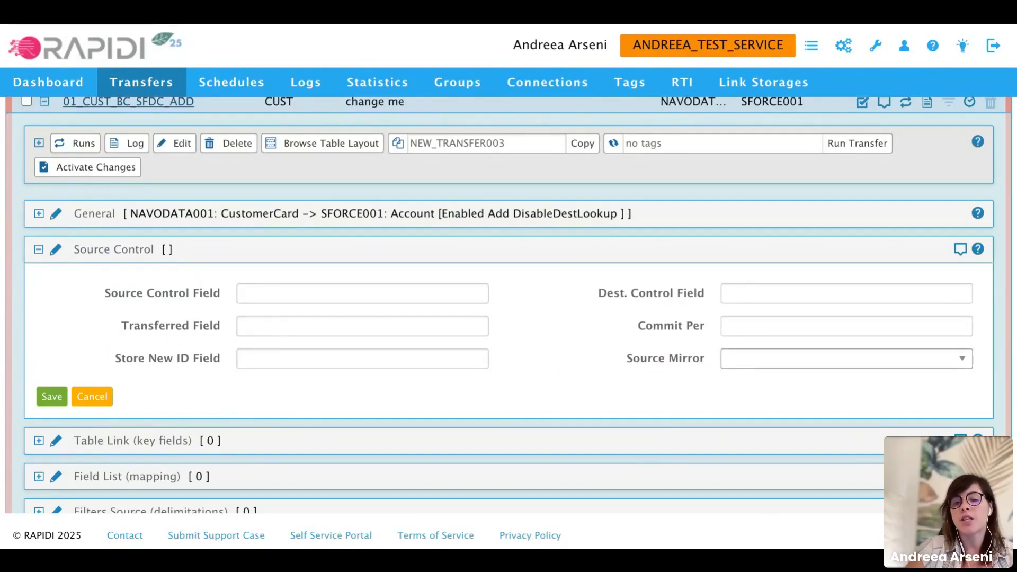
left_click_drag(628, 367, 702, 366)
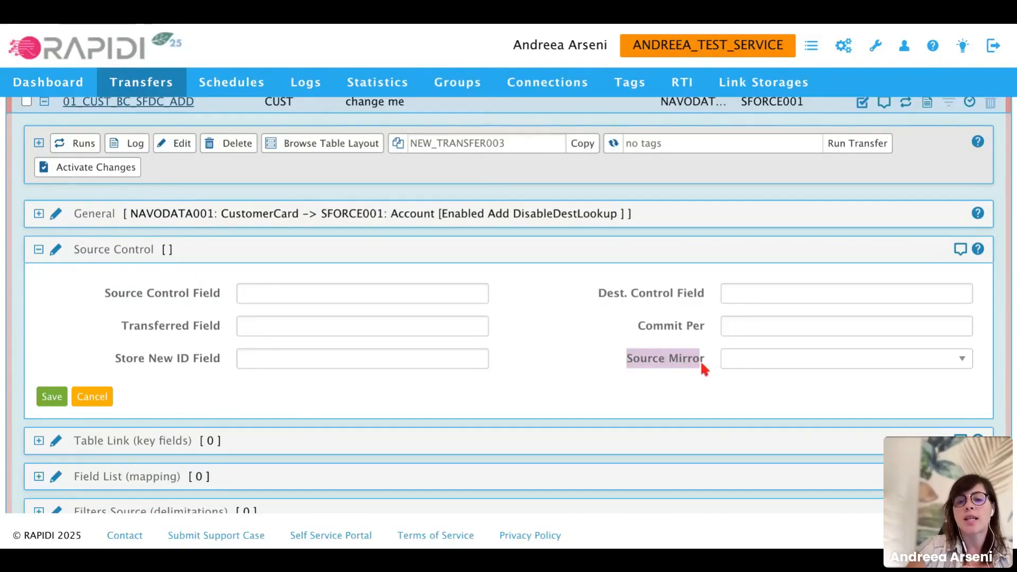
left_click(676, 373)
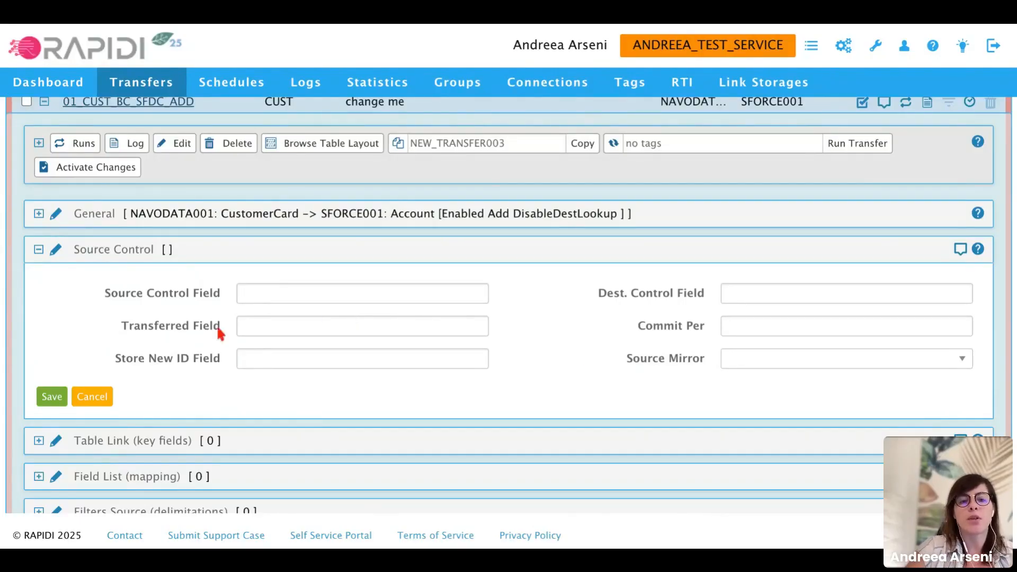
left_click_drag(118, 325, 224, 324)
left_click_drag(115, 359, 225, 364)
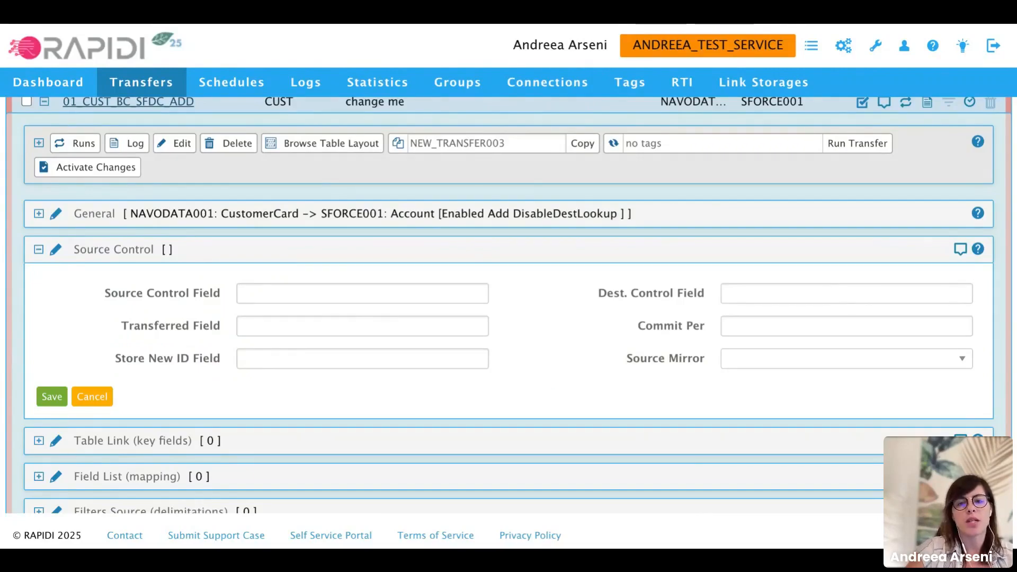
left_click(727, 325)
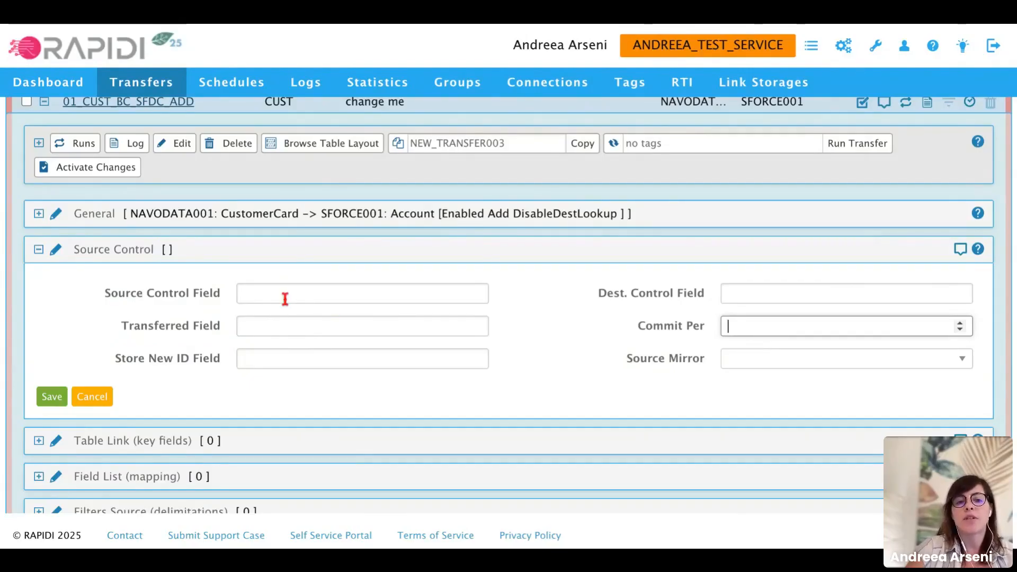
left_click(251, 293)
left_click(726, 353)
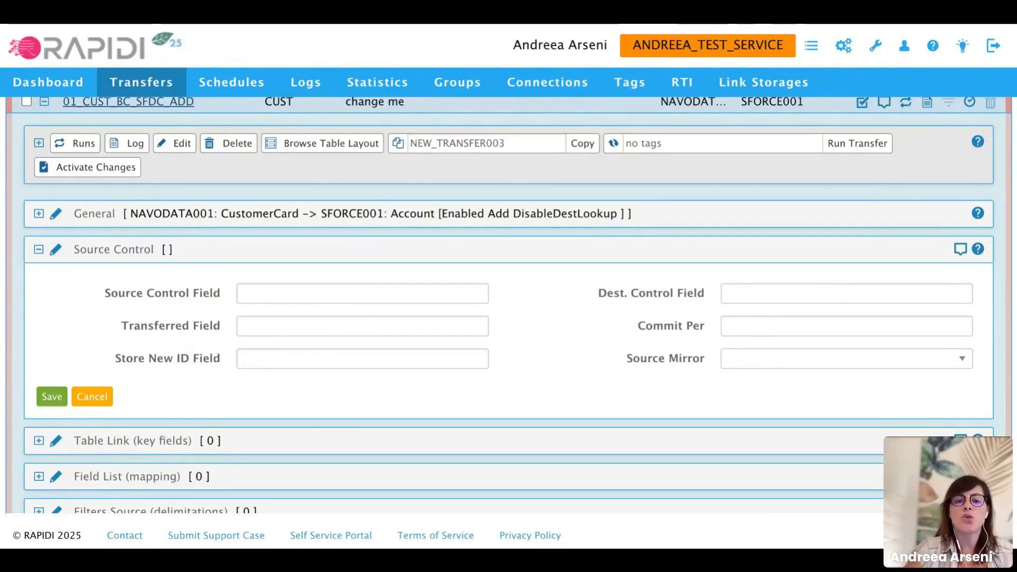
left_click(52, 398)
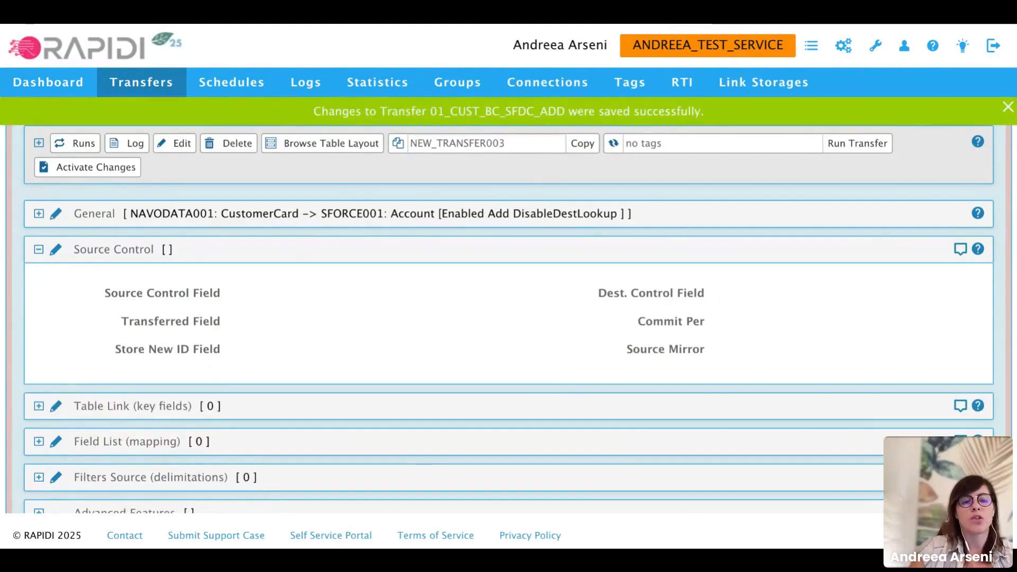
Inspect the Table Link (key fields) section and collapse it without adding a key field
scroll(58, 260, "down", 3)
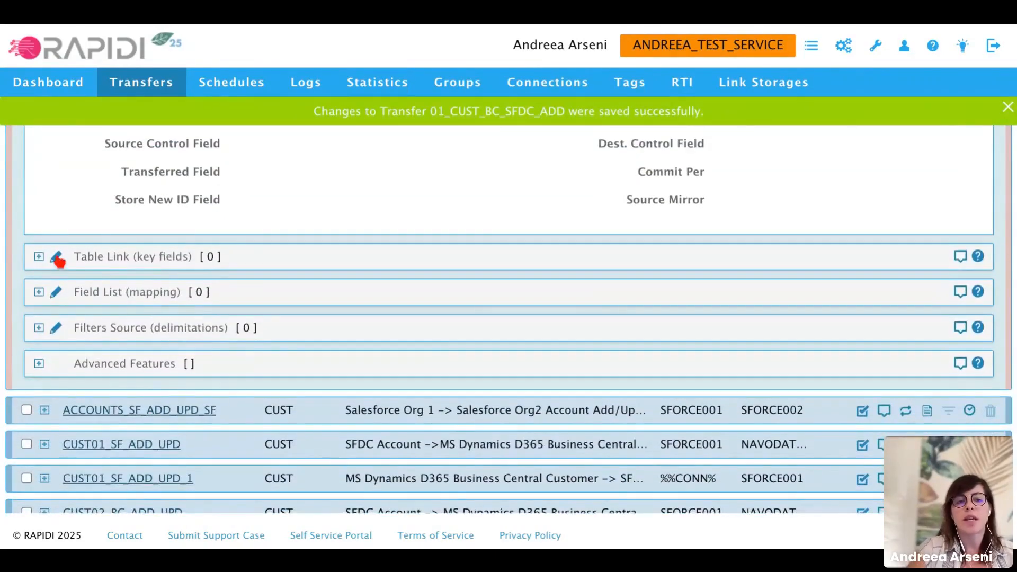
left_click(58, 259)
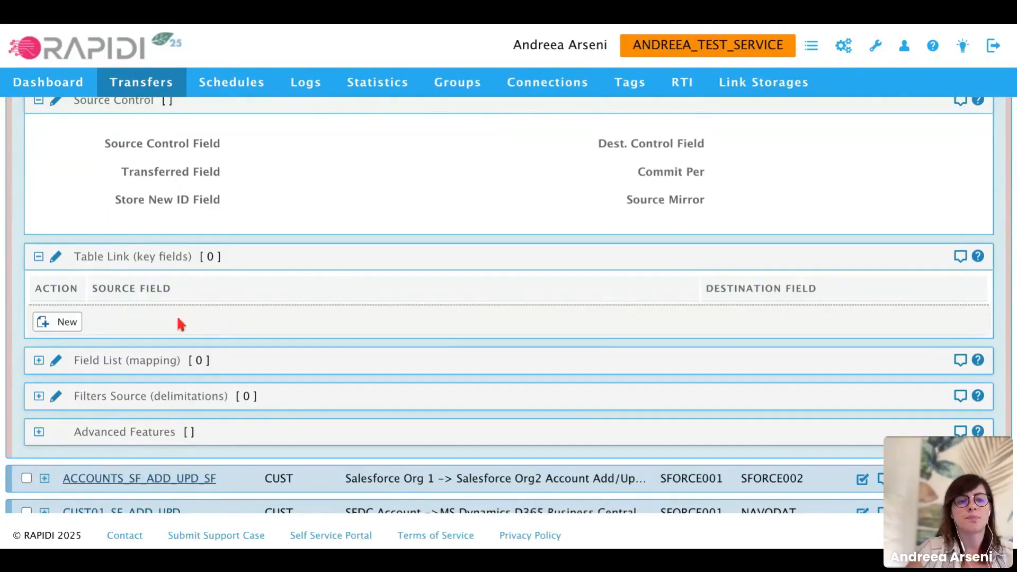
left_click(38, 257)
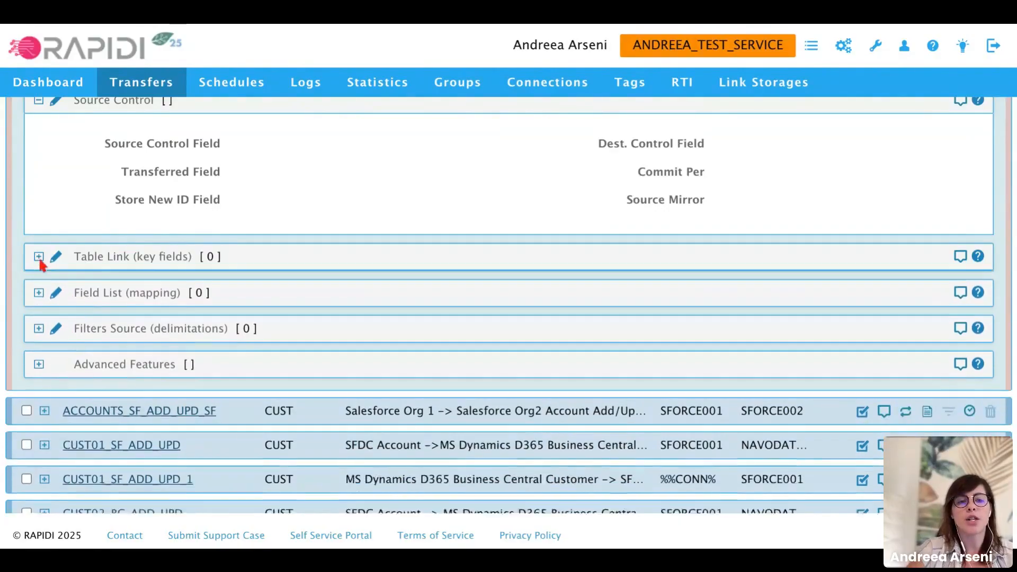
Expand the Field List (mapping) section and add a new blank mapping row
left_click(43, 293)
scroll(136, 338, "down", 1)
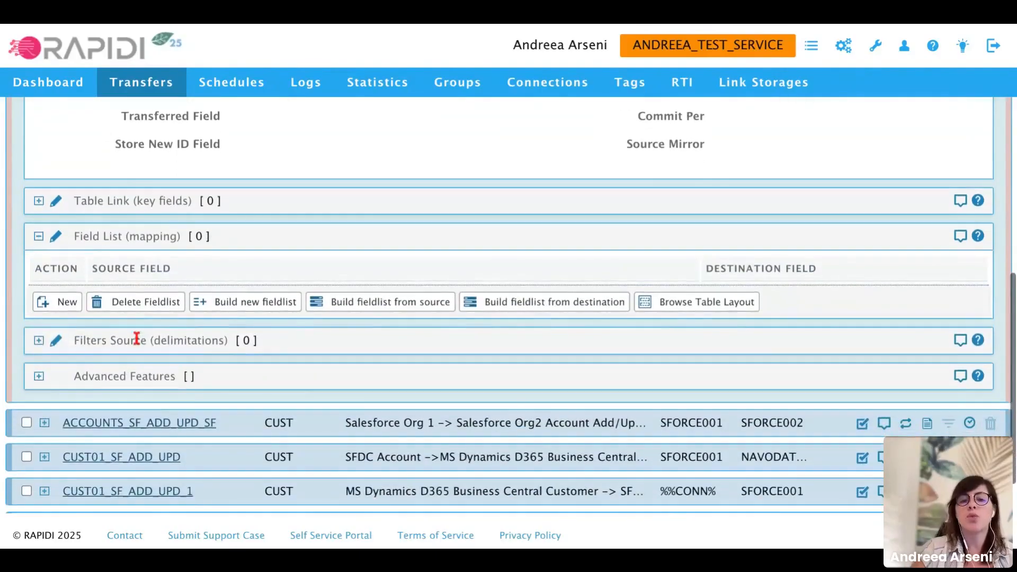
left_click(68, 302)
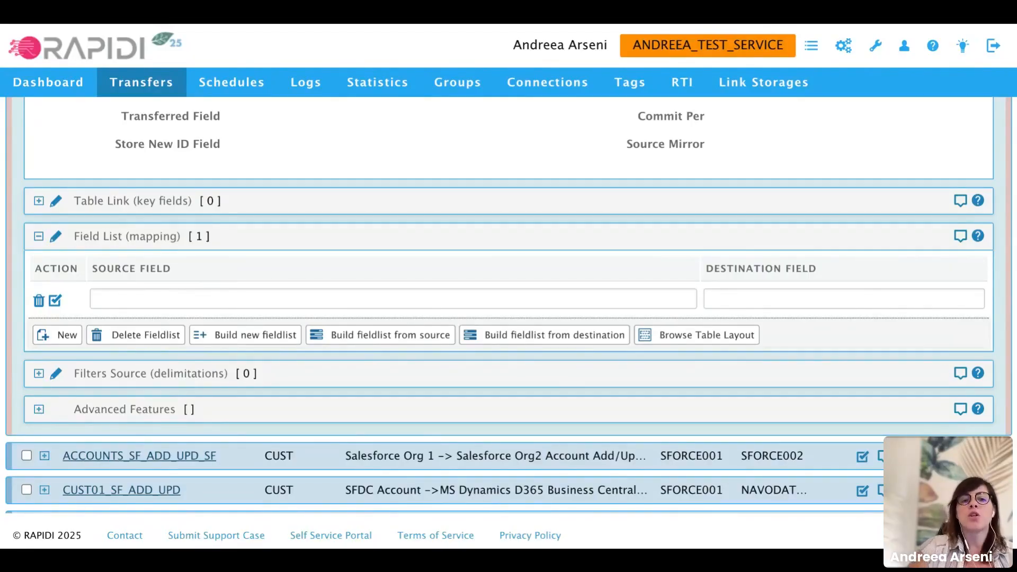
left_click(171, 297)
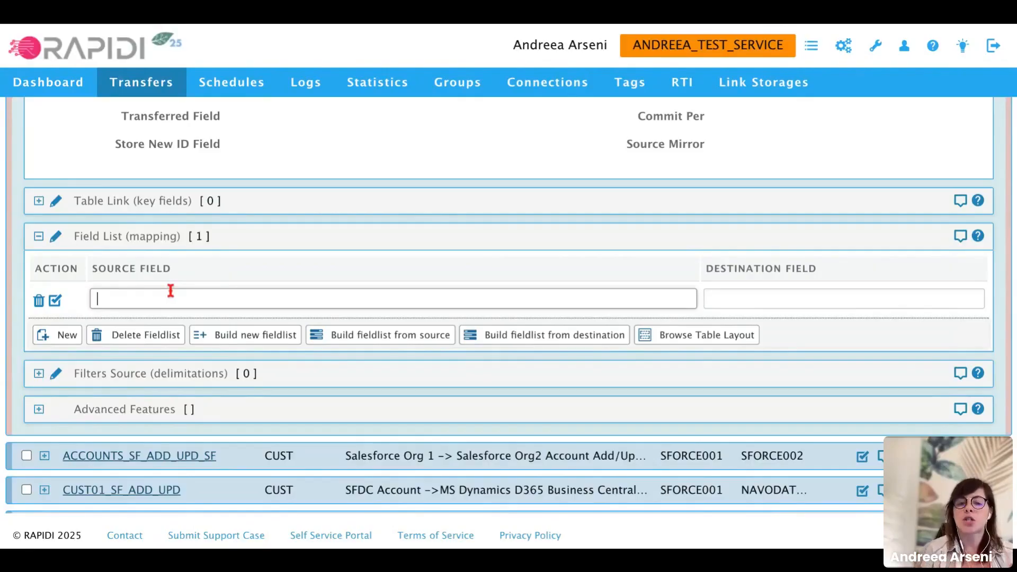
left_click(171, 291)
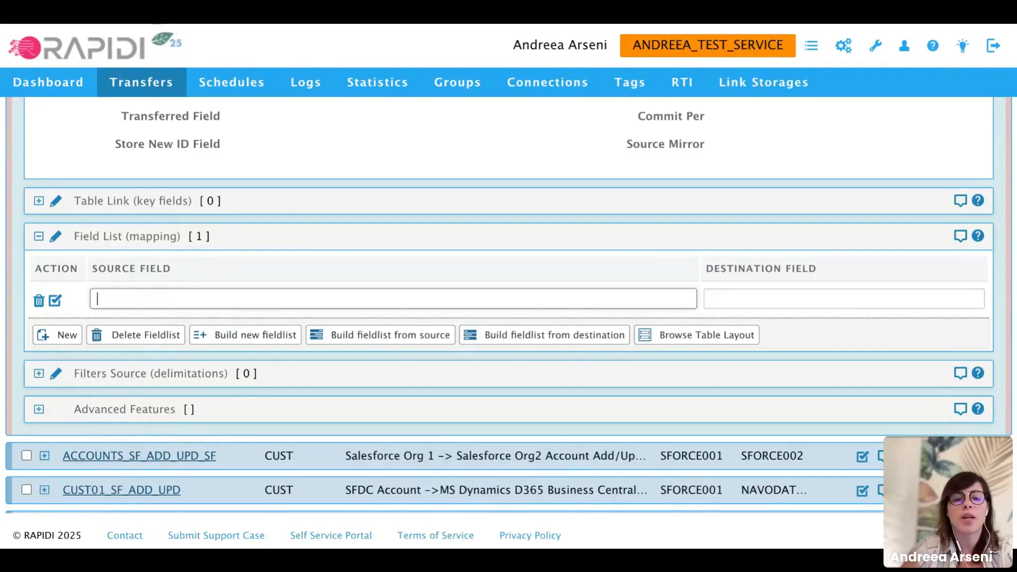
type("%")
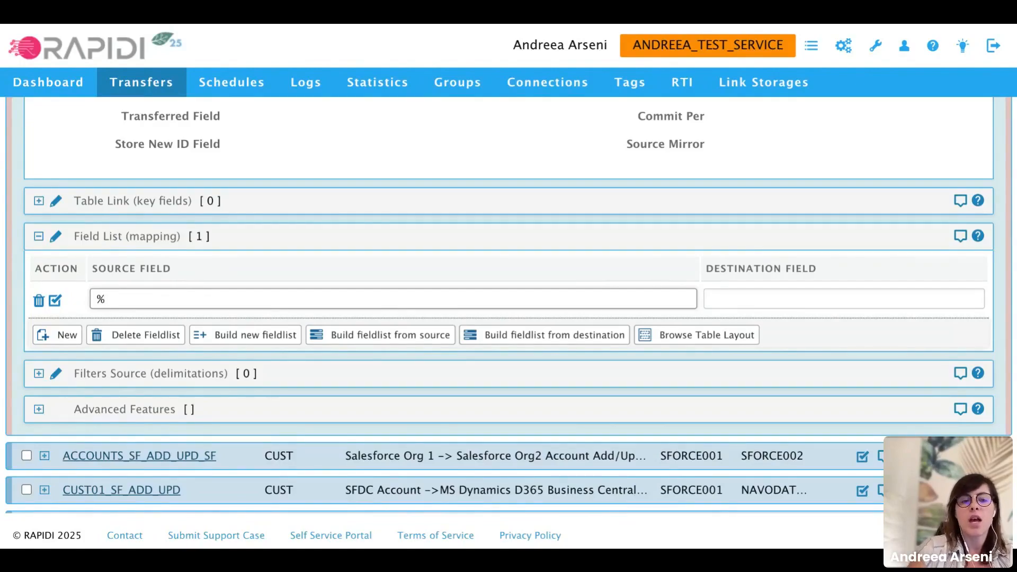
key("BackSpace")
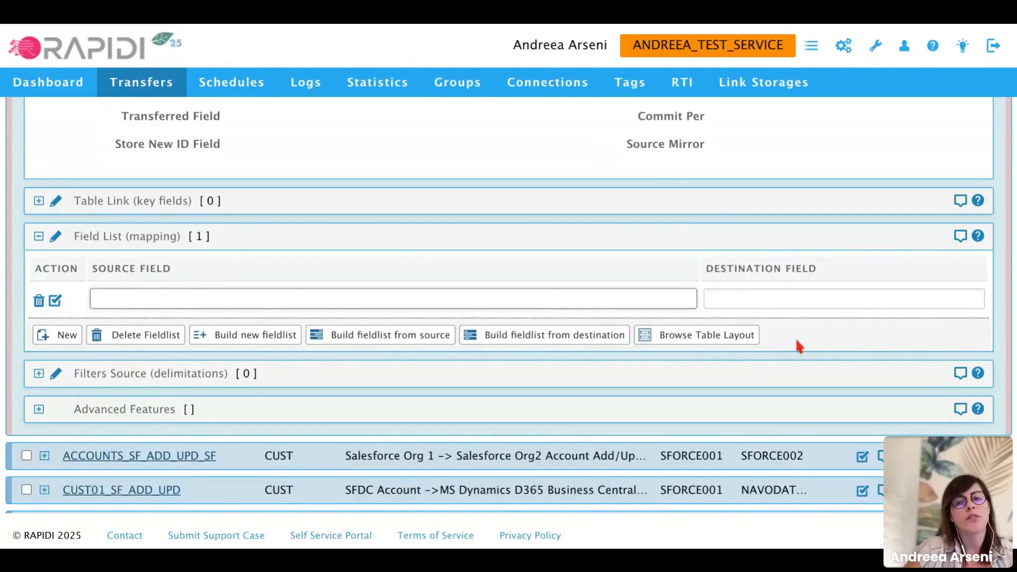
Browse the table layout of CustomerCard in NAVODATA001 and look through its available fields
left_click(710, 337)
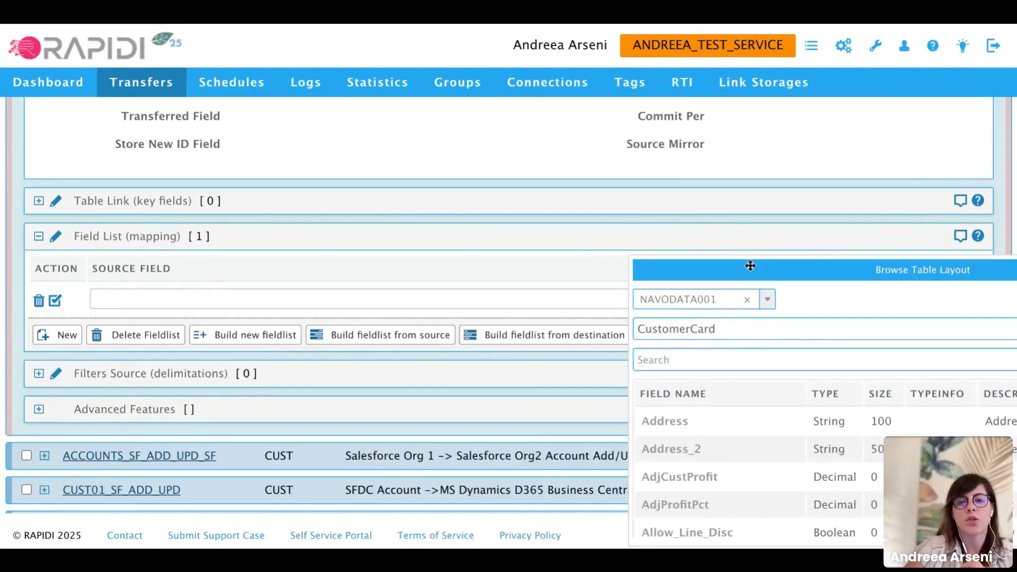
left_click_drag(749, 265, 540, 172)
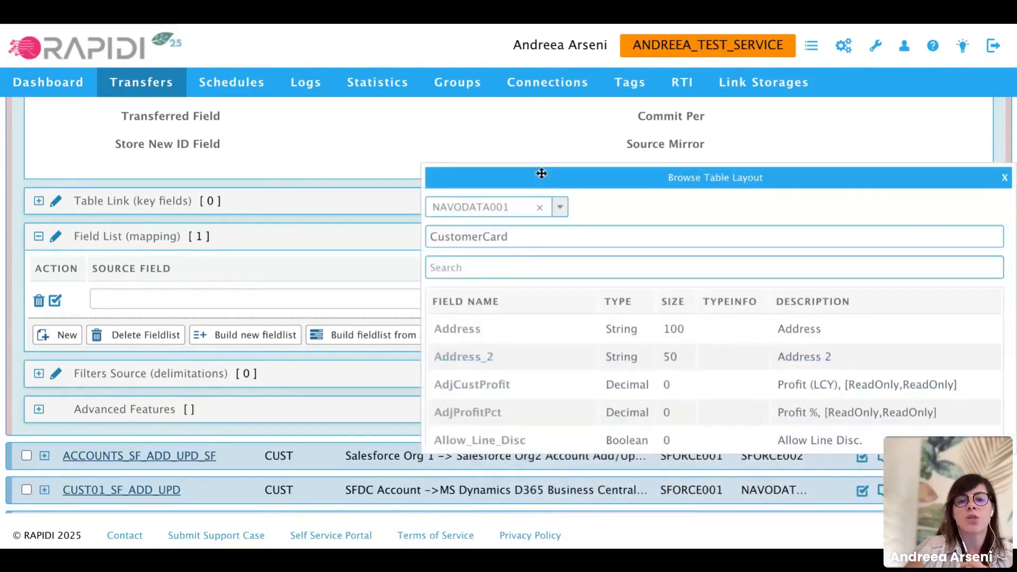
left_click(520, 237)
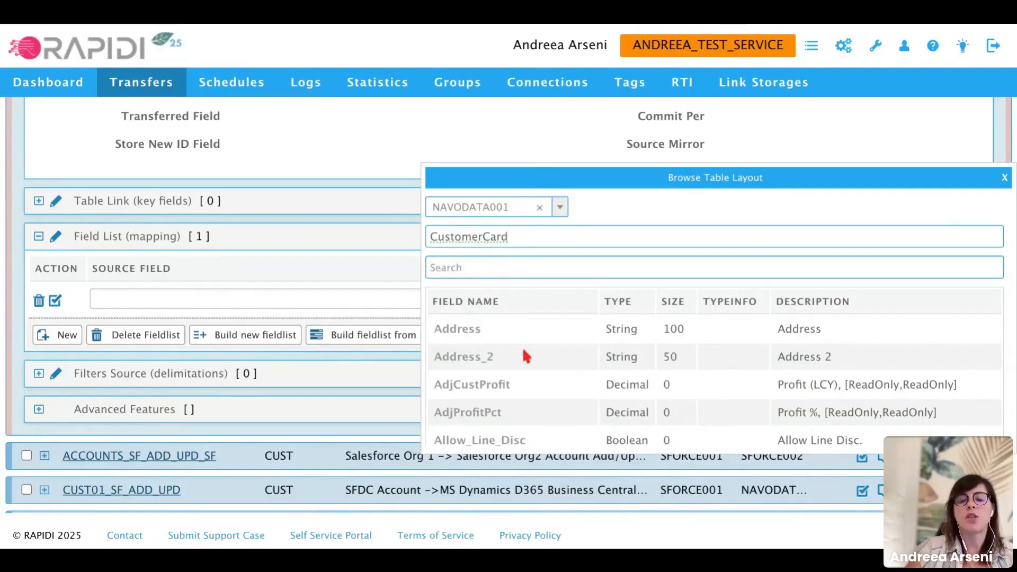
scroll(525, 349, "down", 2)
scroll(524, 349, "down", 5)
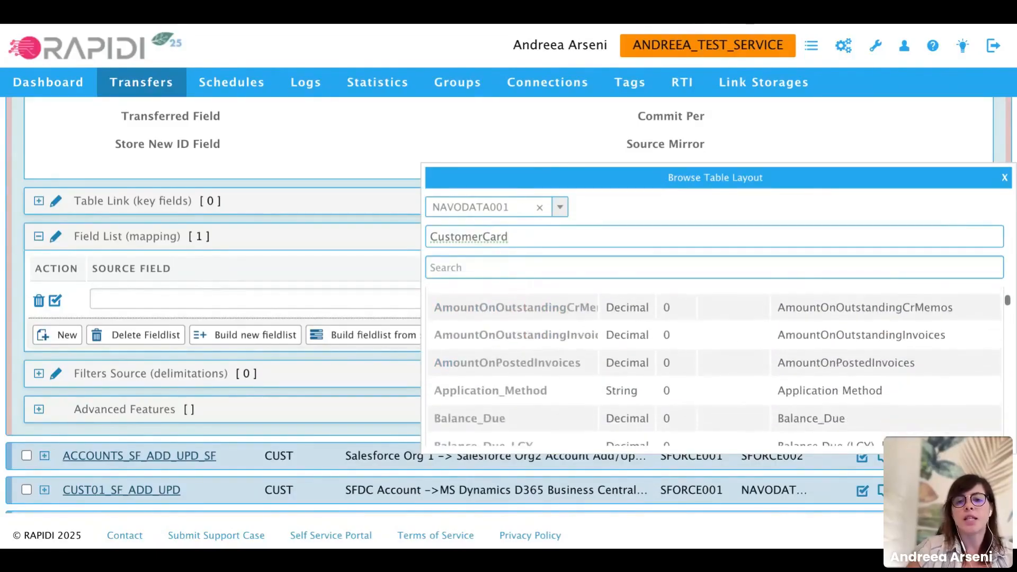
scroll(715, 365, "up", 7)
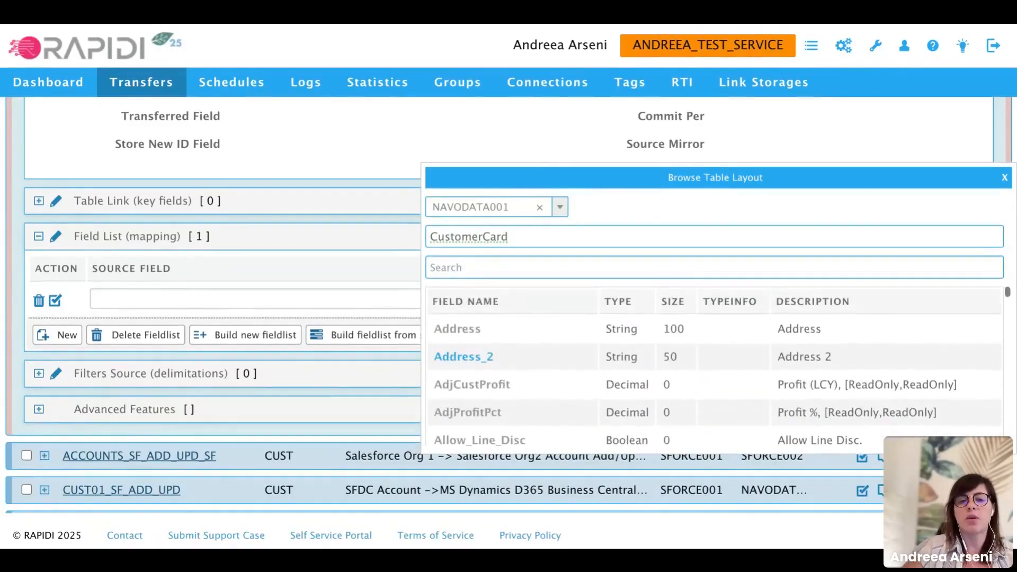
Search the CustomerCard table layout for "name", review the matching fields and close the layout browser
left_click(454, 266)
type("name")
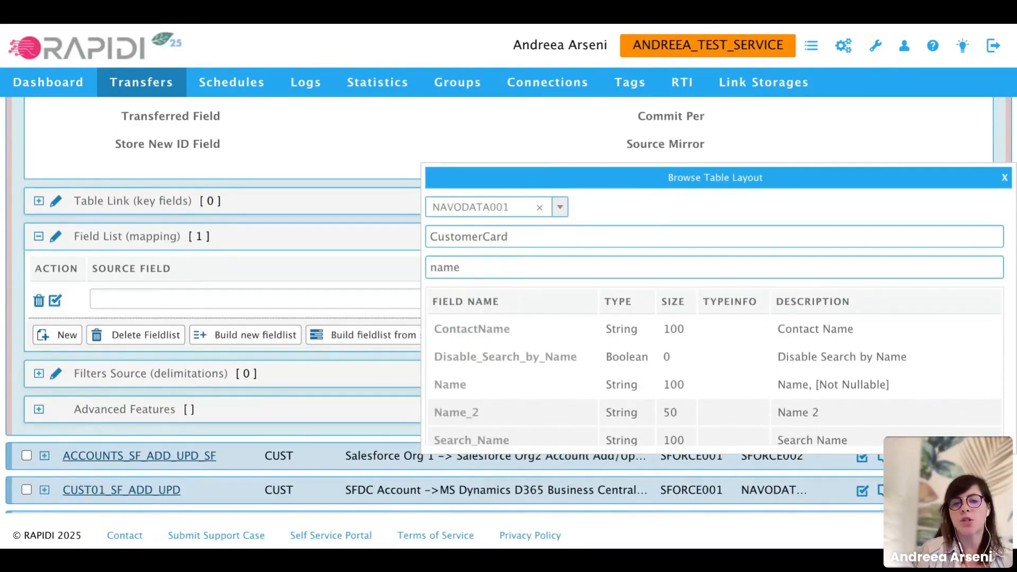
scroll(522, 369, "down", 1)
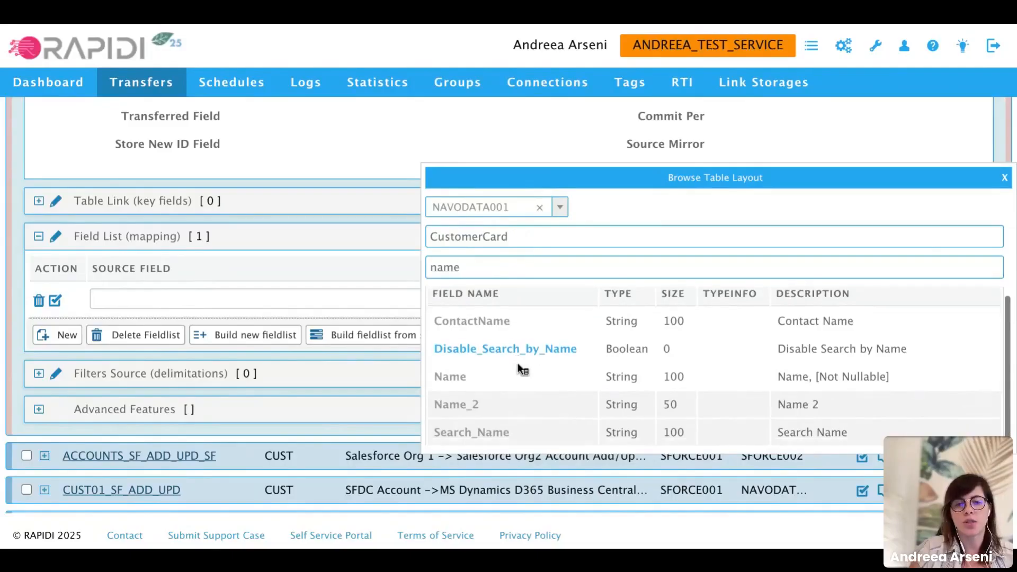
scroll(521, 365, "up", 1)
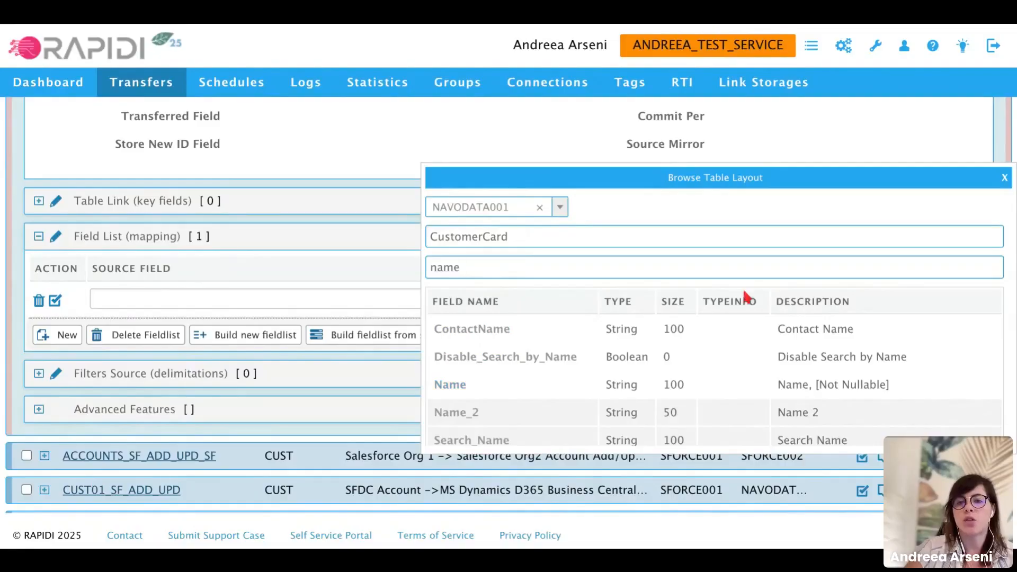
left_click(1004, 178)
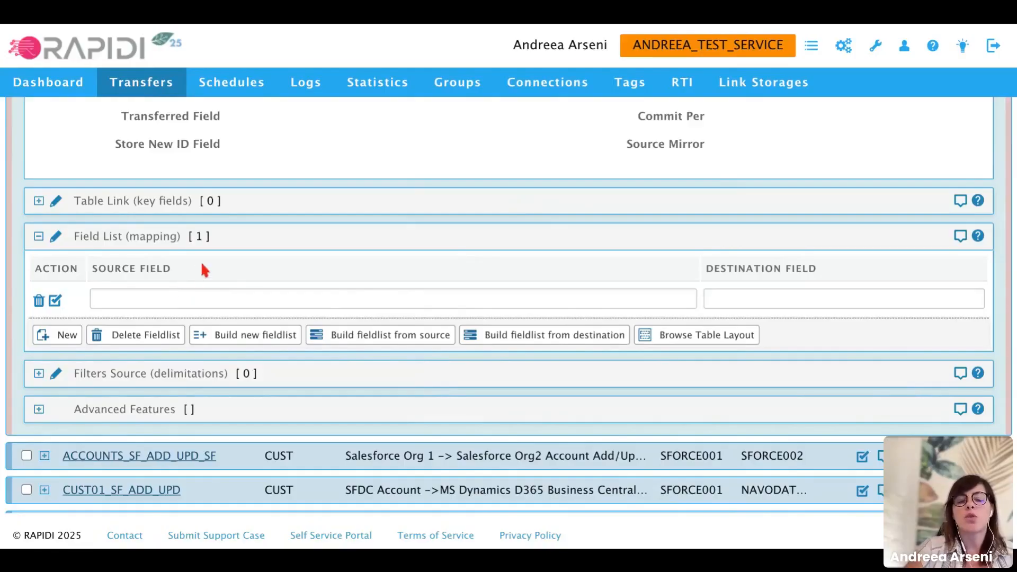
left_click(125, 297)
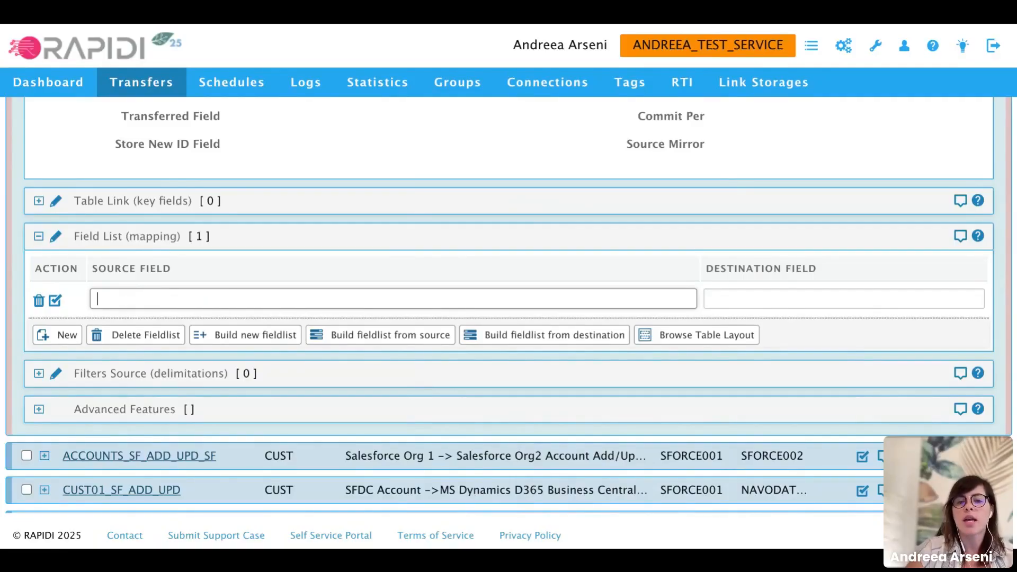
left_click(796, 301)
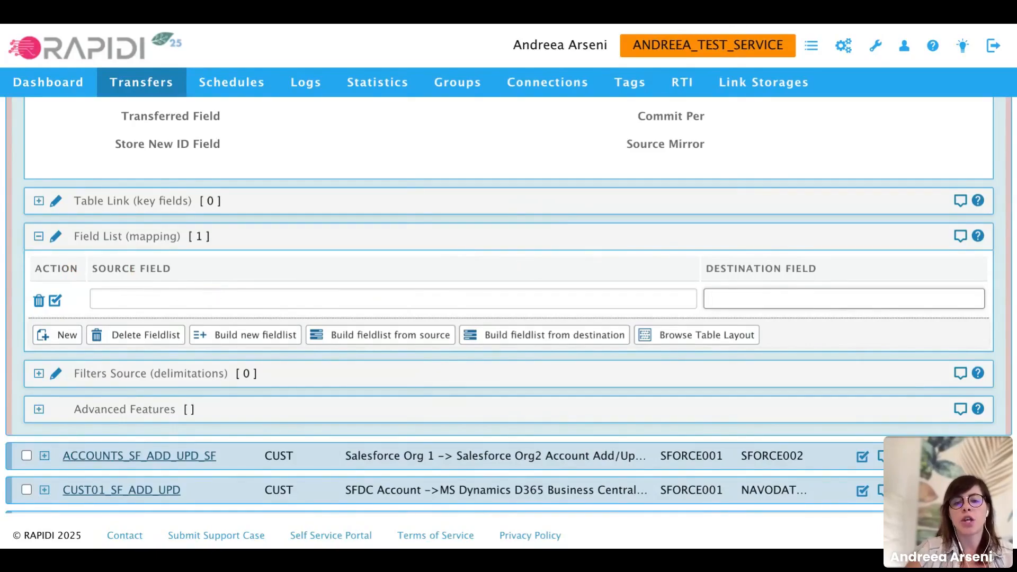
scroll(508, 307, "up", 5)
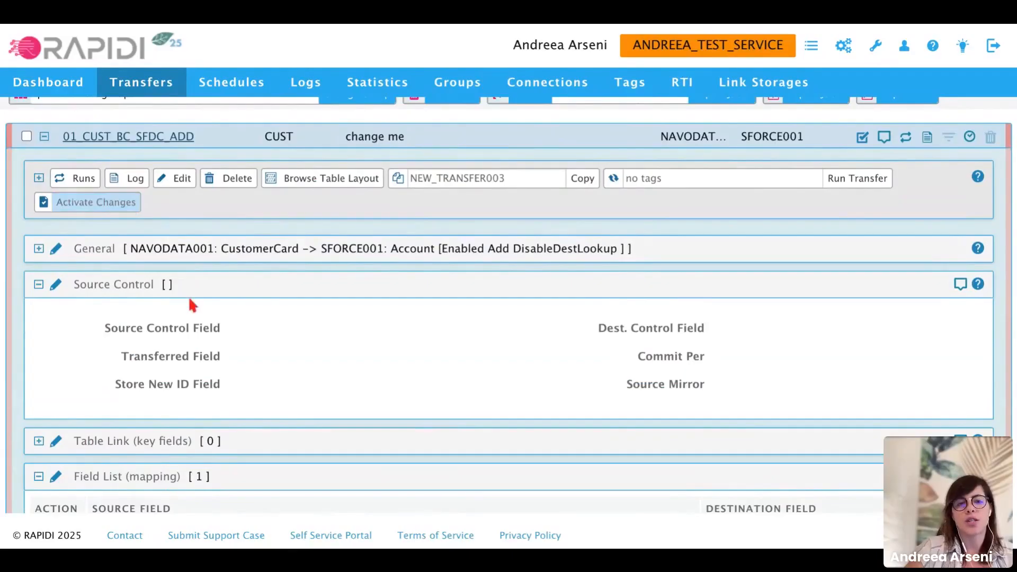
scroll(193, 304, "down", 5)
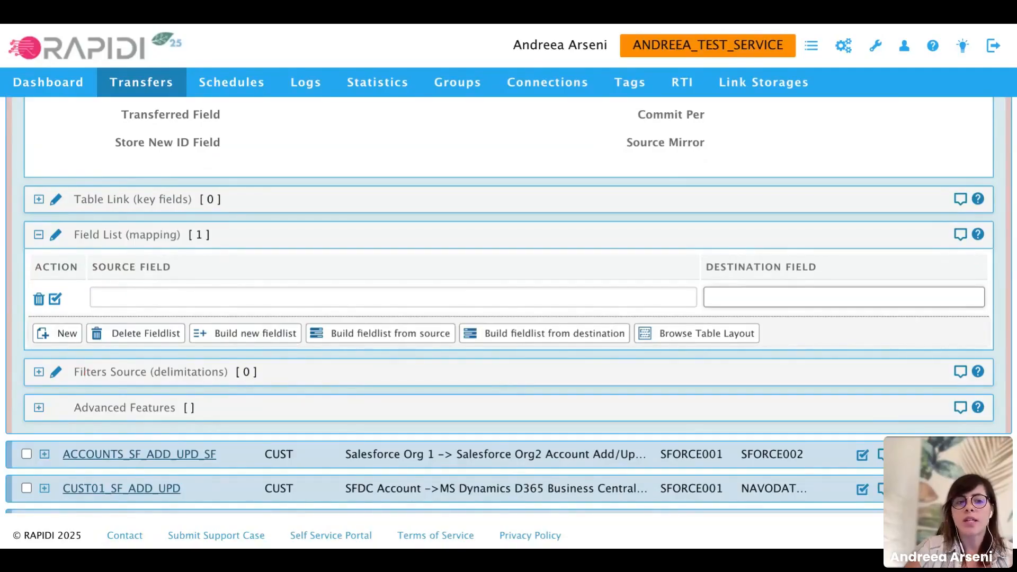
Disable the blank mapping row in the Field List
left_click(55, 300)
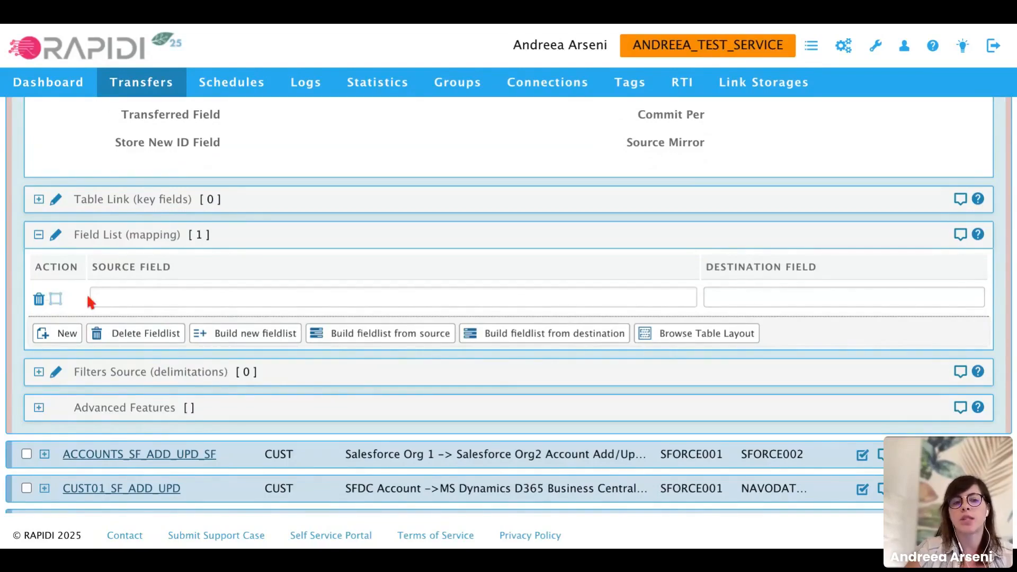
Re-enable the blank mapping row in the Field List and collapse the Field List (mapping) section
left_click(57, 300)
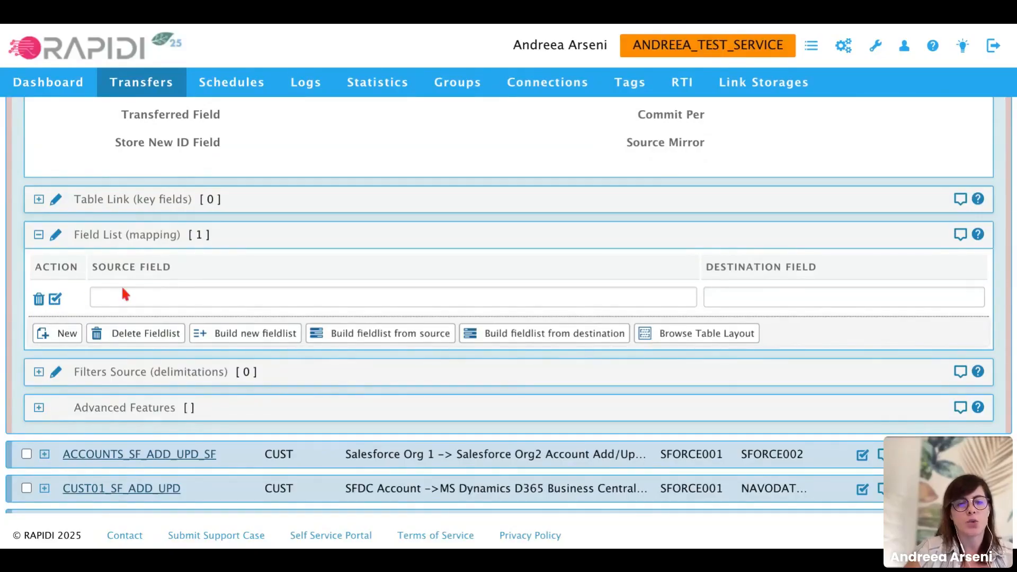
left_click(39, 235)
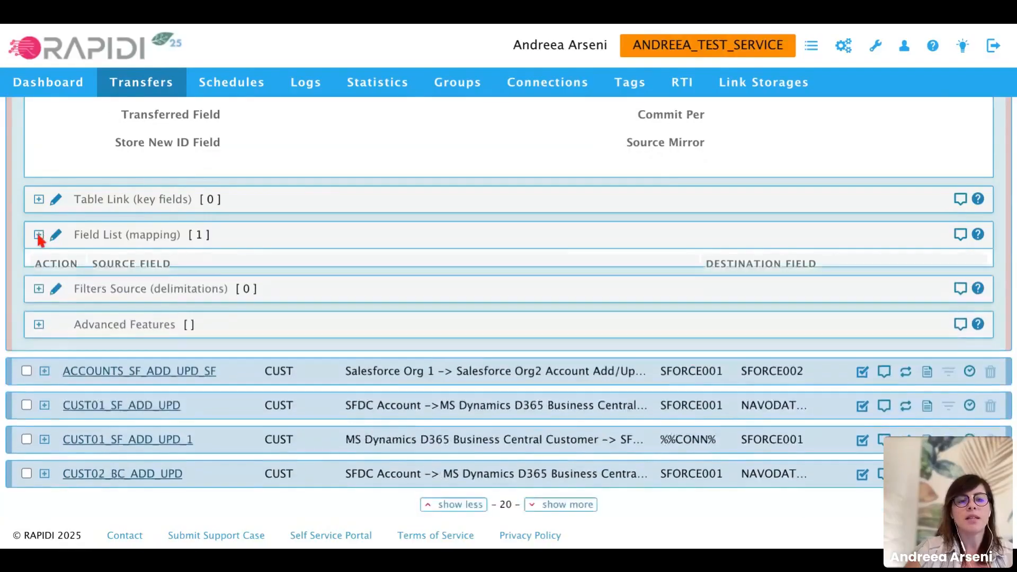
Add a new blank filter row under Filters Source (delimitations) and collapse that section
left_click(38, 287)
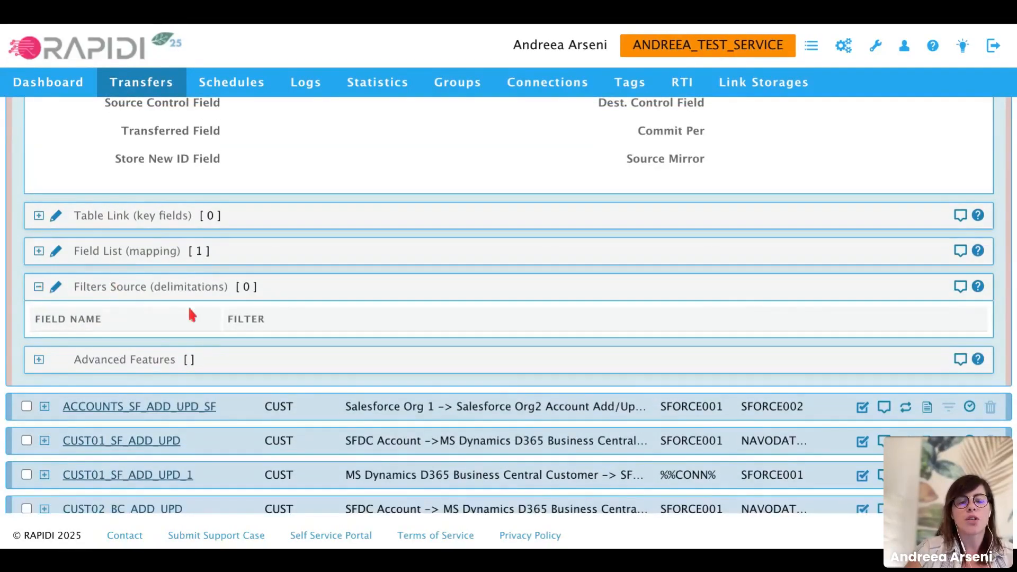
left_click(55, 287)
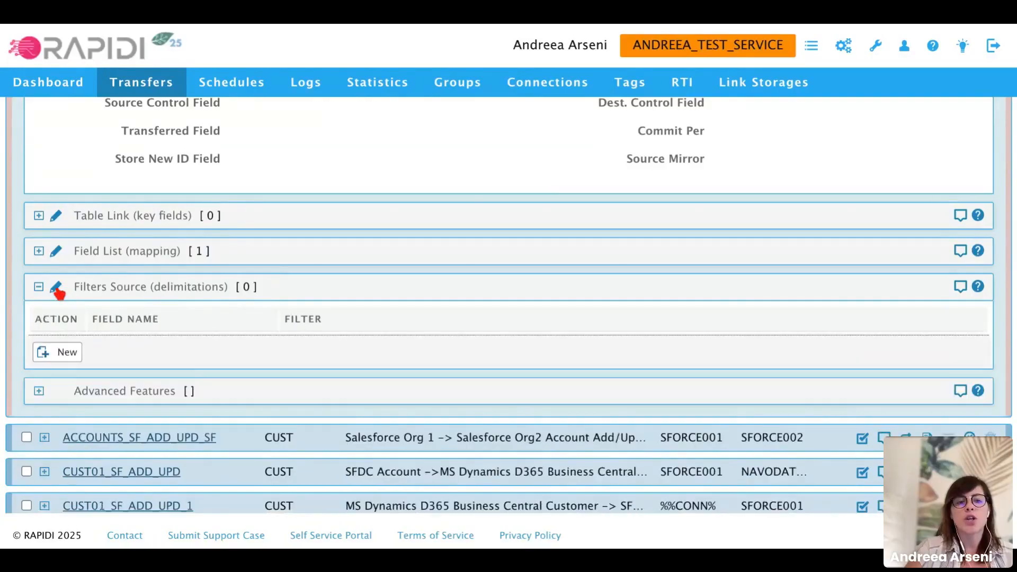
left_click(59, 352)
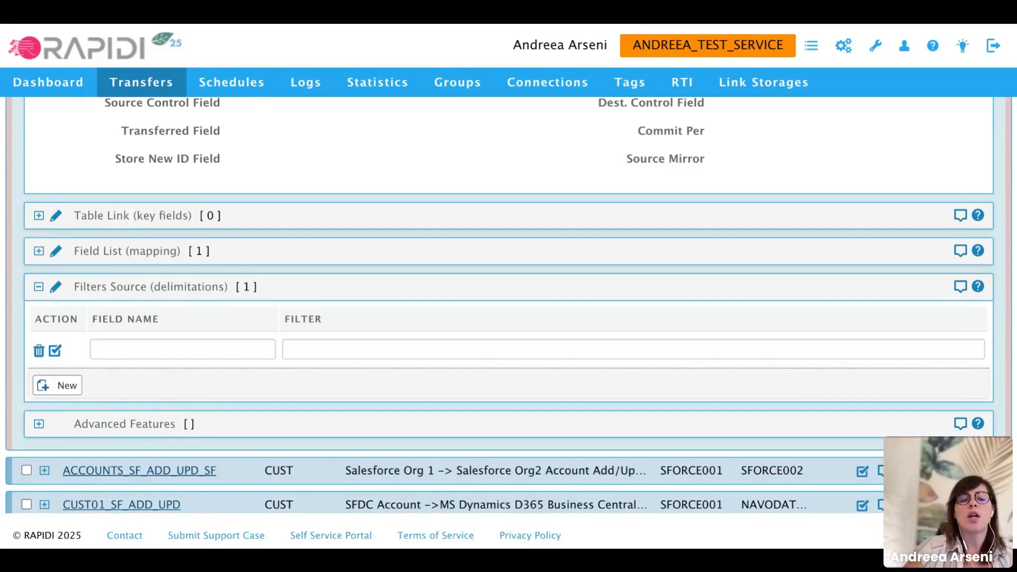
left_click(158, 349)
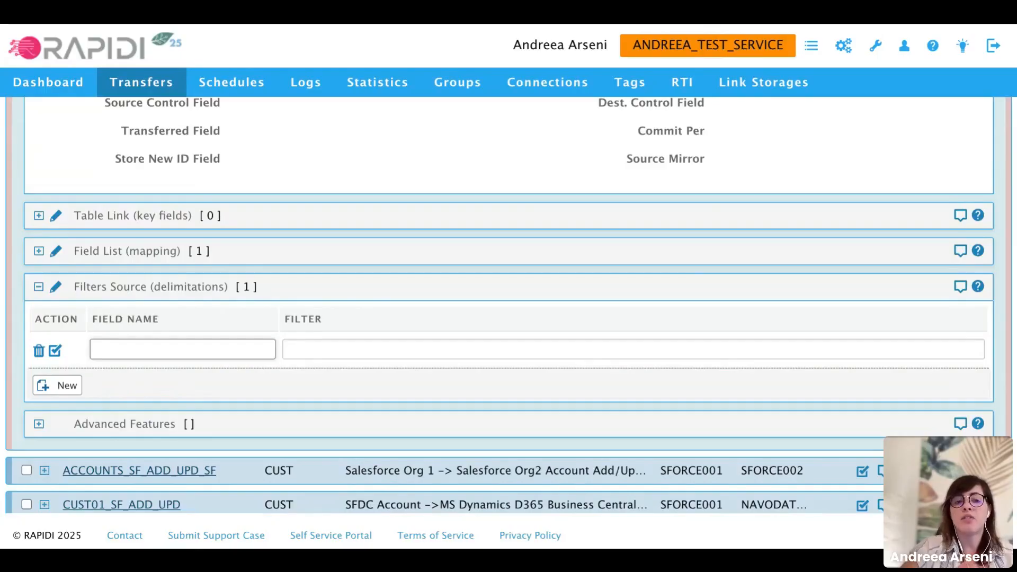
left_click(315, 350)
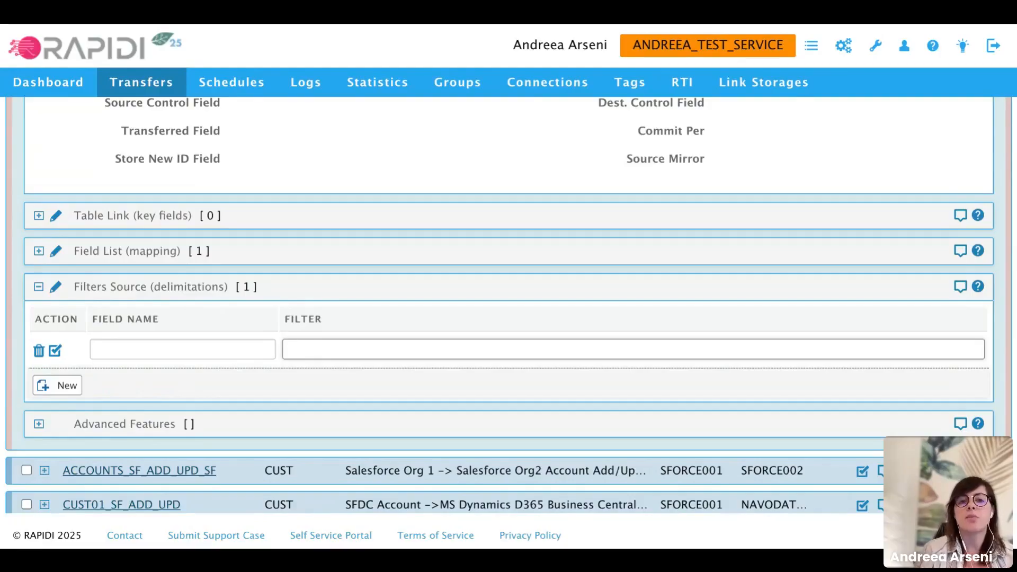
left_click(191, 339)
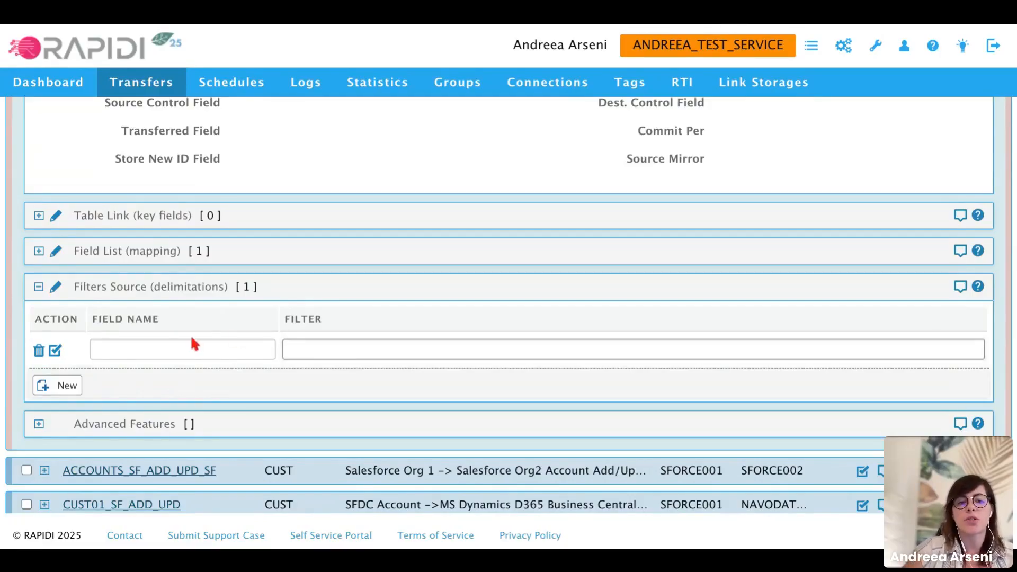
left_click(320, 354)
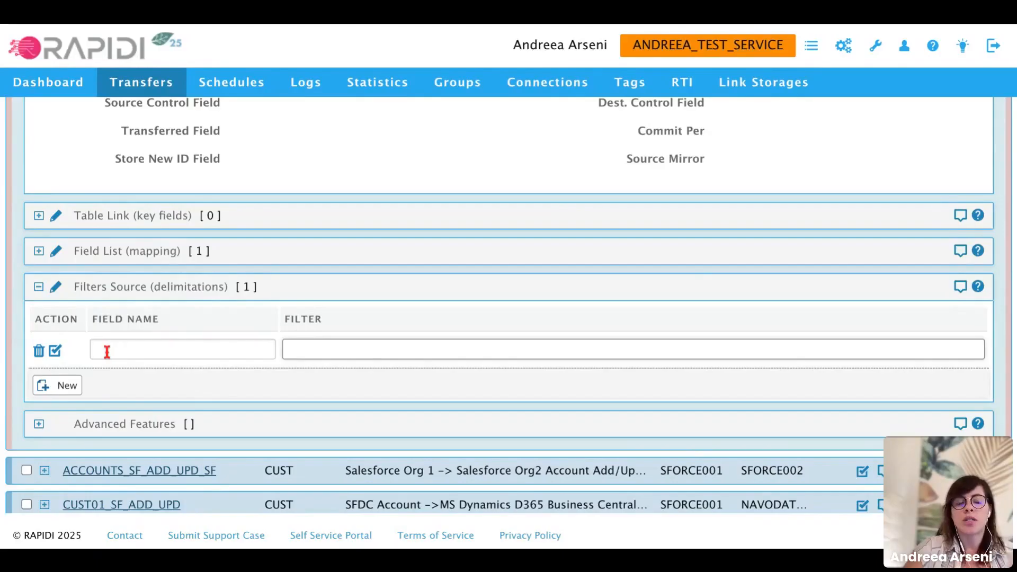
left_click(56, 353)
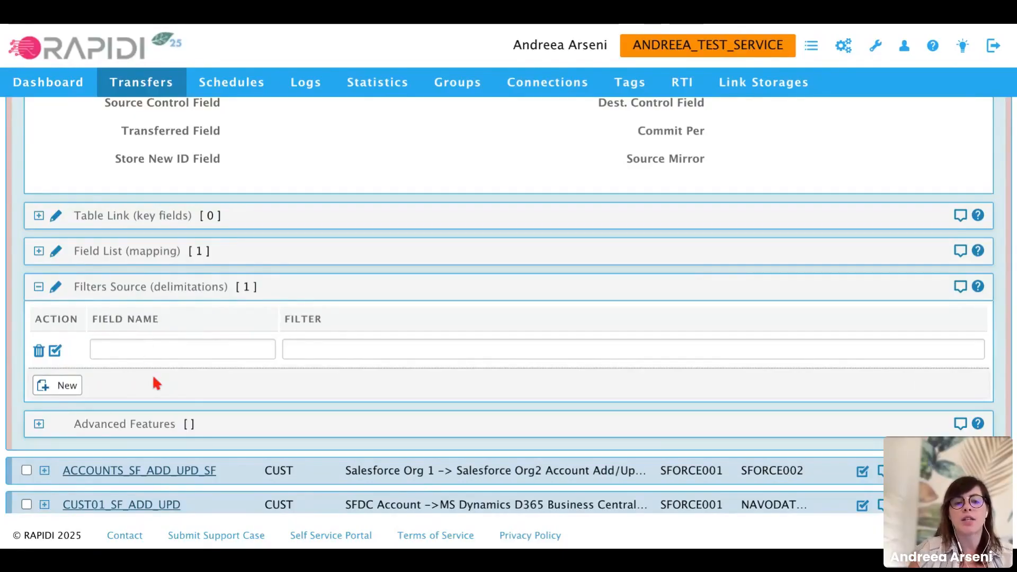
scroll(508, 304, "up", 3)
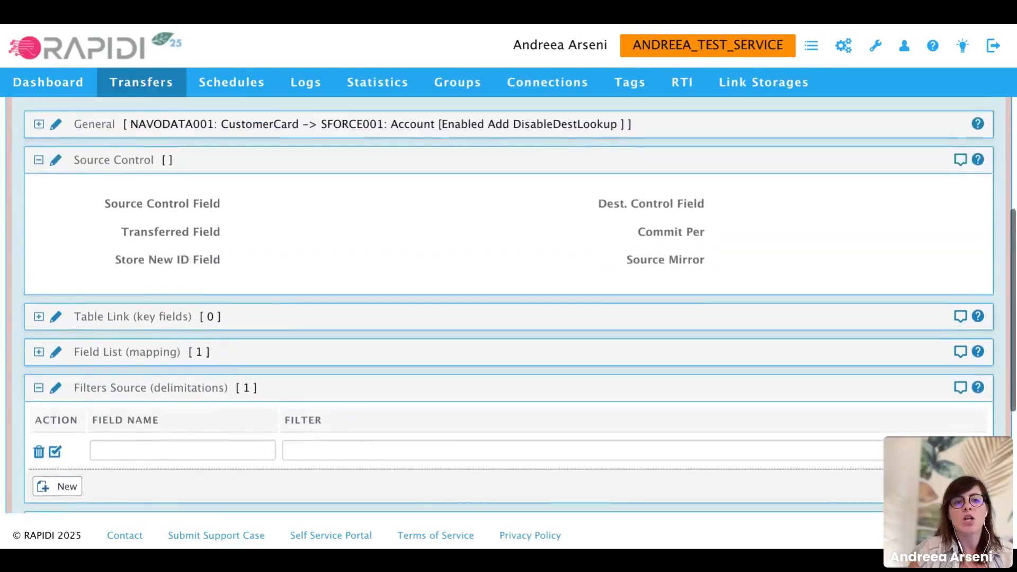
scroll(509, 304, "down", 2)
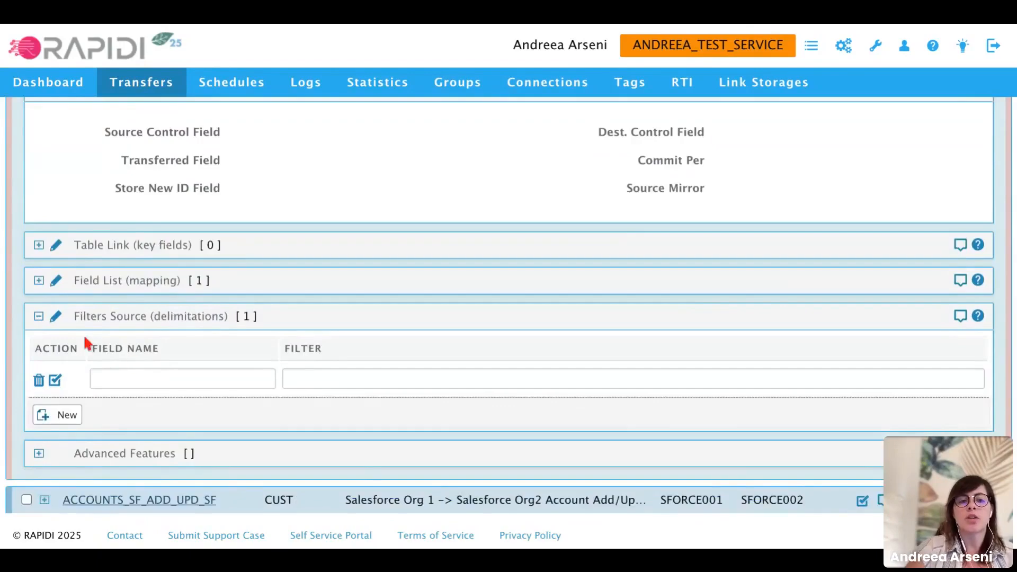
left_click(39, 316)
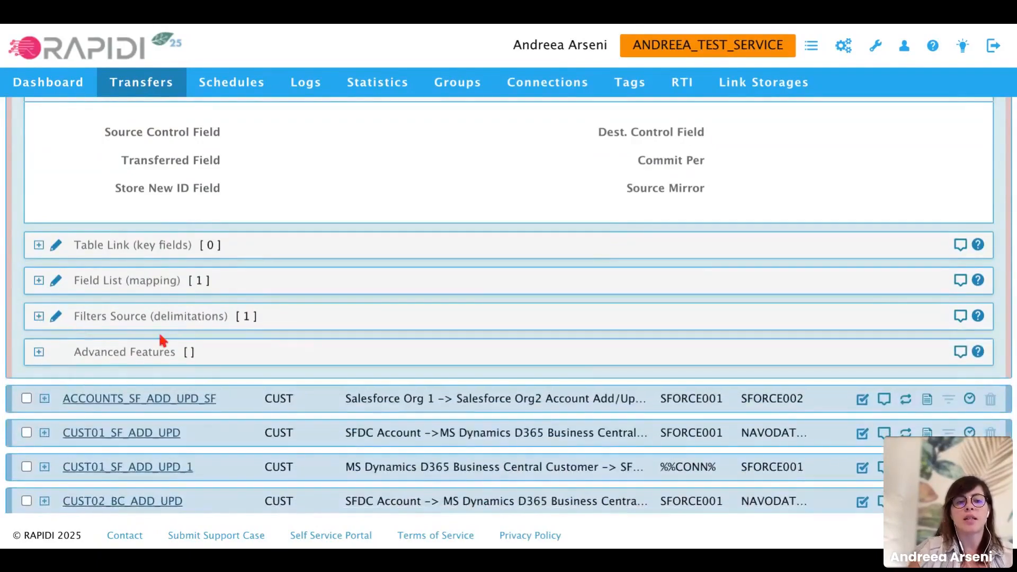
scroll(162, 340, "up", 5)
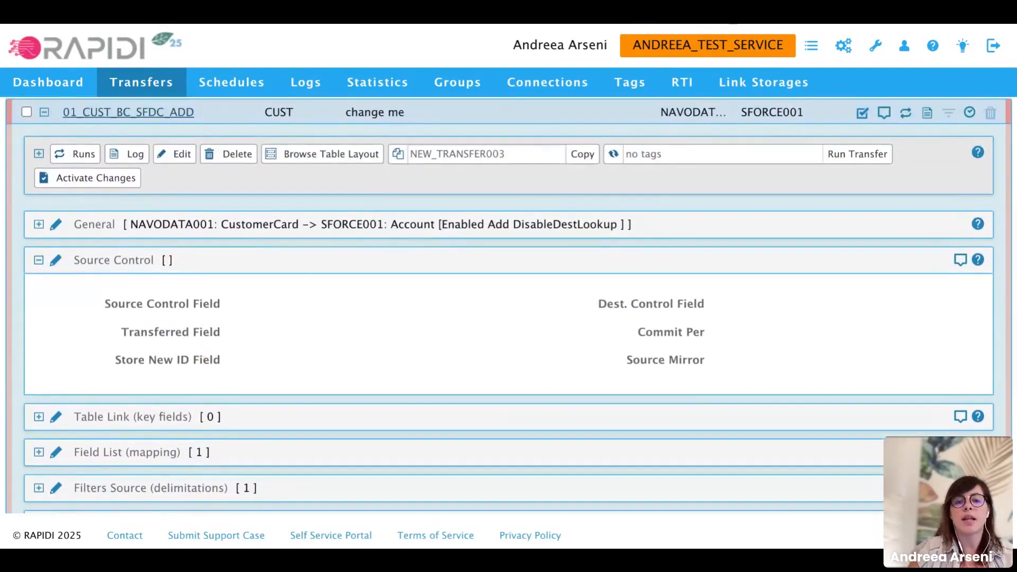
scroll(508, 304, "down", 2)
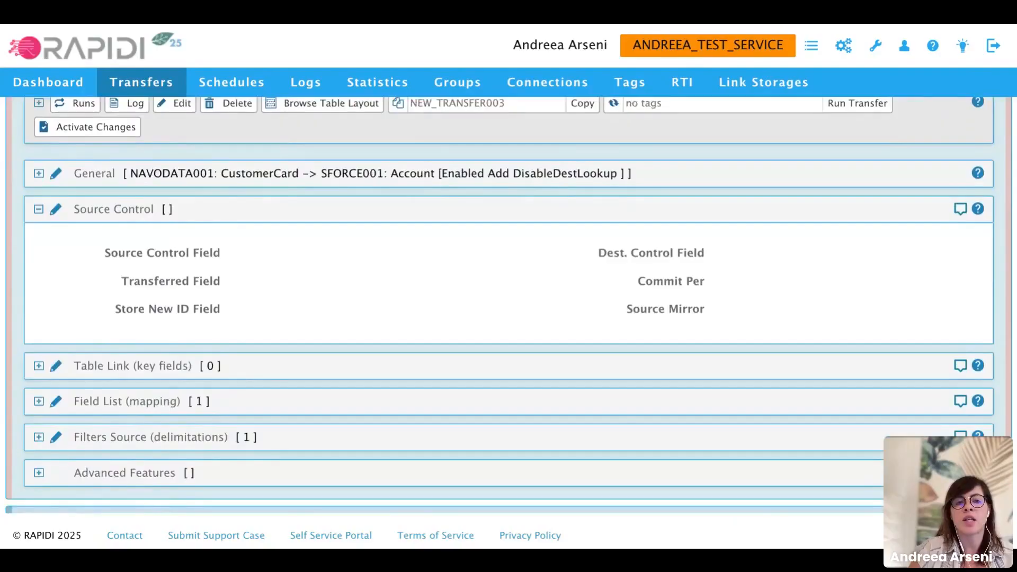
scroll(508, 305, "up", 3)
scroll(508, 305, "down", 2)
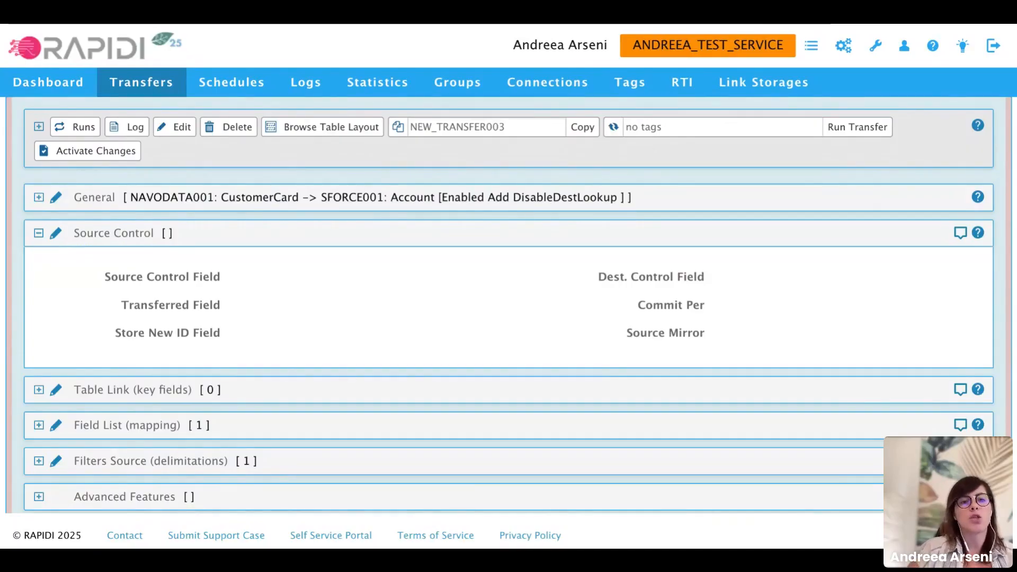
scroll(509, 305, "up", 2)
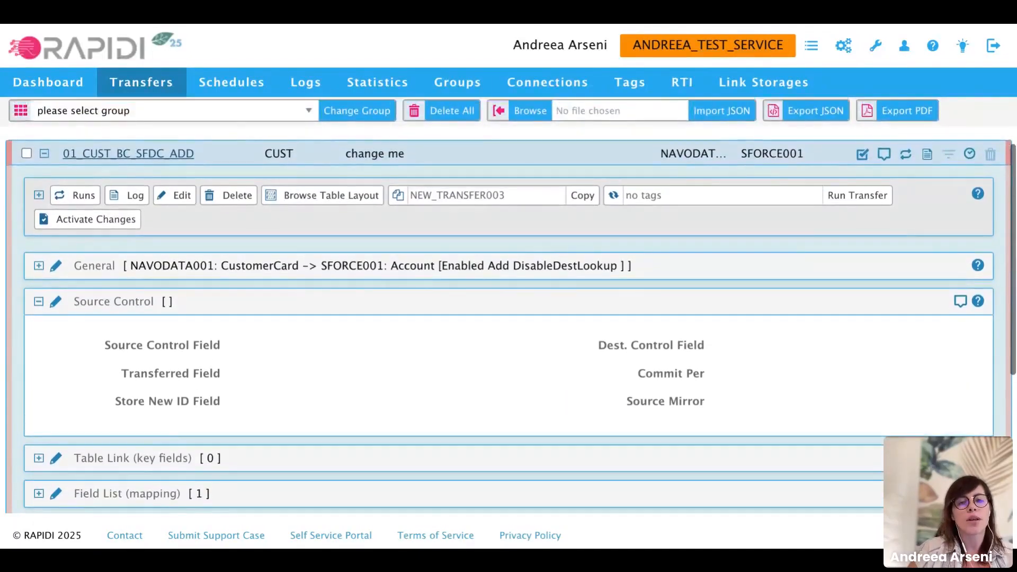
scroll(509, 306, "down", 1)
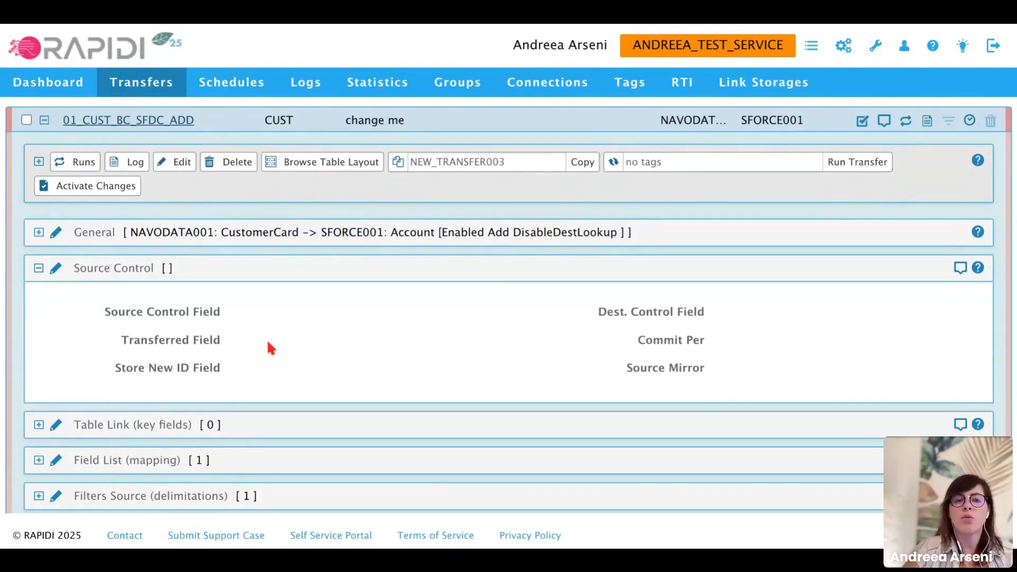